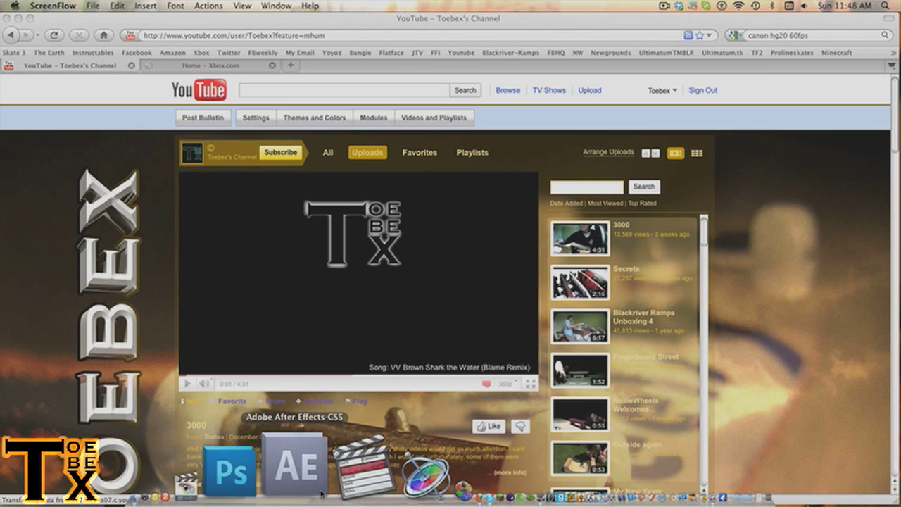
# Switch to Final Cut Pro and close both open projects, saving the changes to "sp vs mxp (mxp)".
pyautogui.click(325, 493)
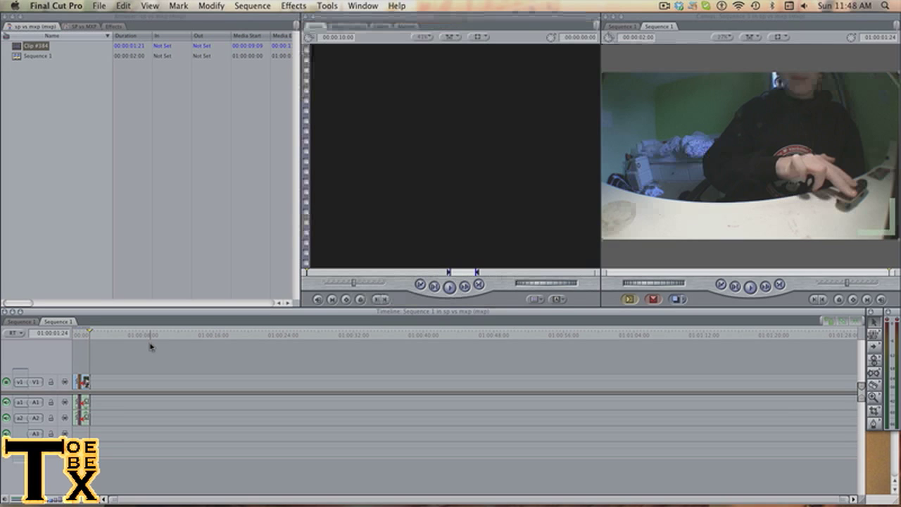
pyautogui.moveTo(123, 338); pyautogui.dragTo(69, 329)
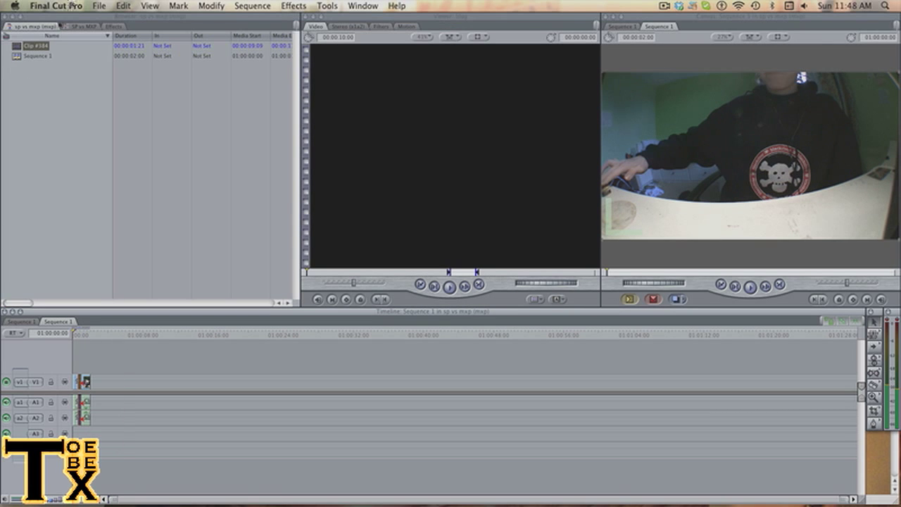
pyautogui.rightClick(59, 26)
pyautogui.click(78, 31)
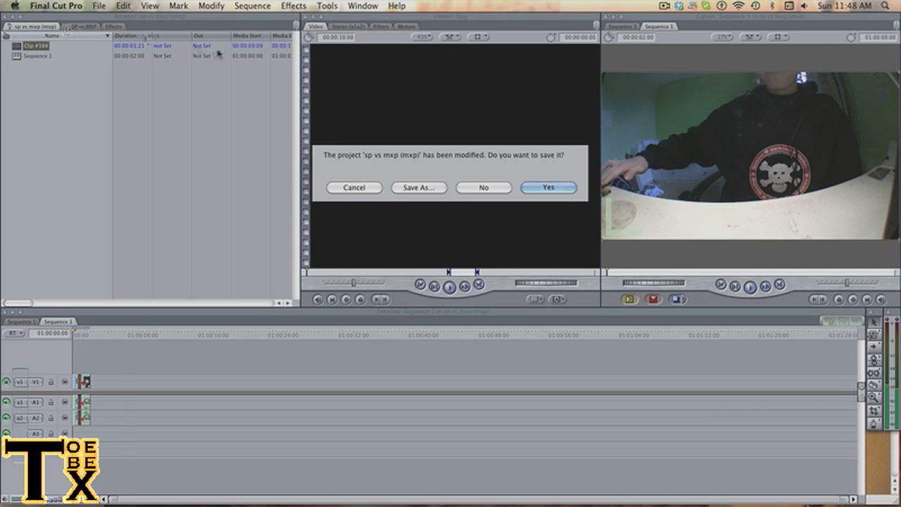
pyautogui.press('Return')
pyautogui.rightClick(29, 25)
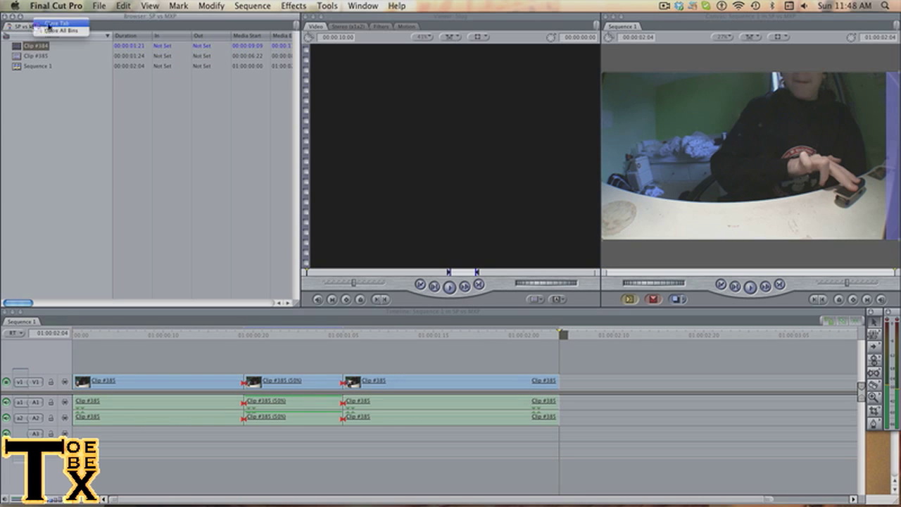
pyautogui.click(47, 31)
pyautogui.press('Return')
# Create a new project and open the Log and Transfer window for it.
pyautogui.click(100, 6)
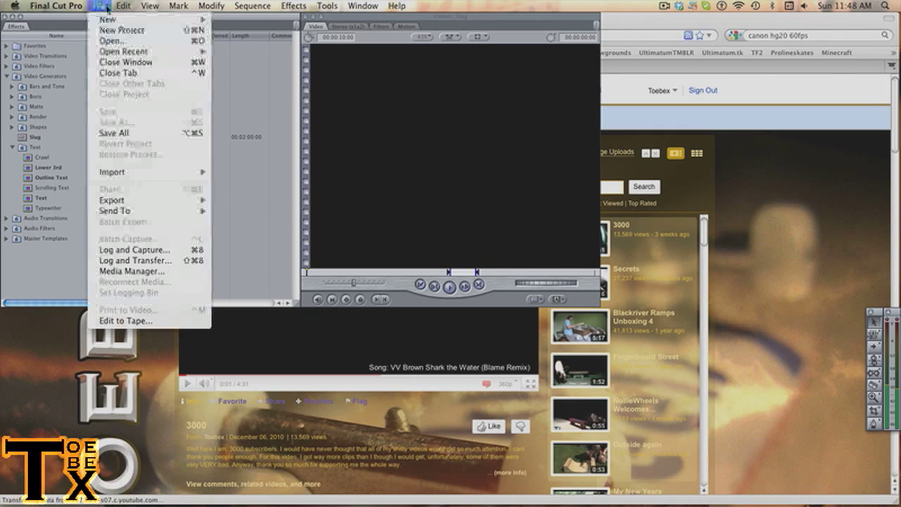
pyautogui.click(115, 29)
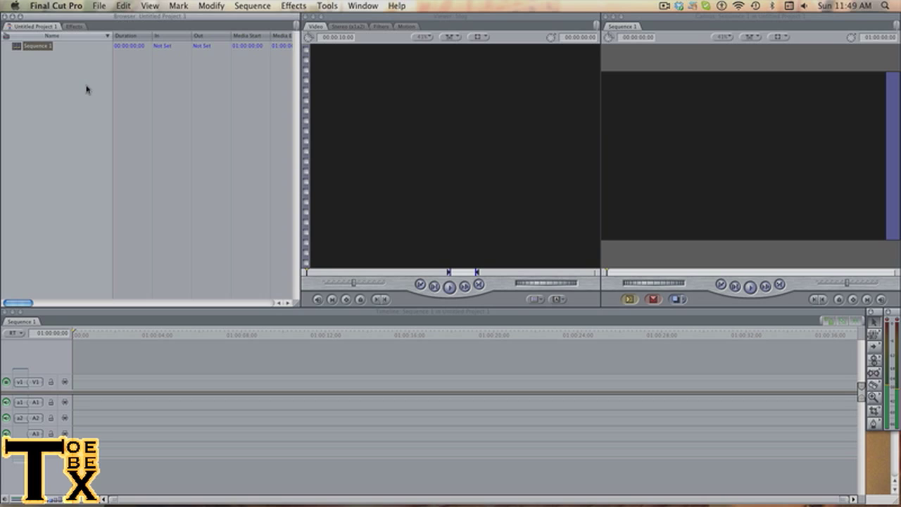
pyautogui.click(95, 3)
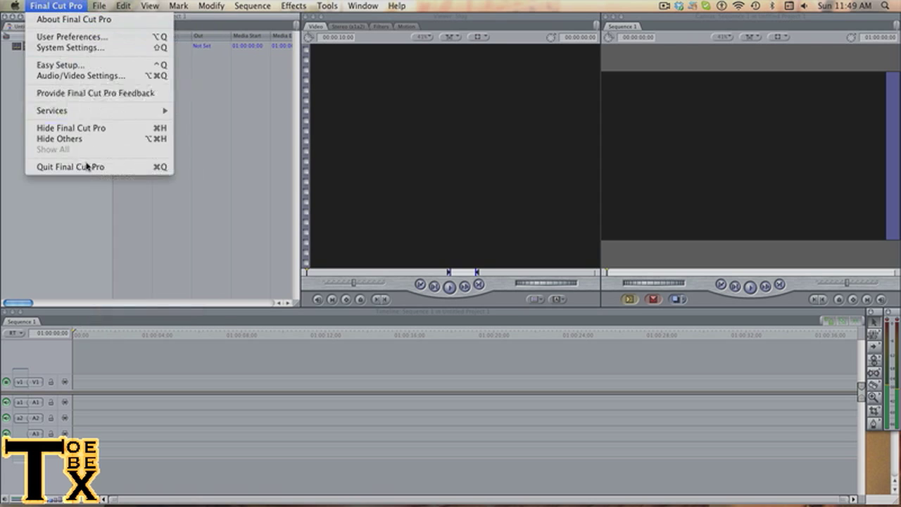
pyautogui.click(61, 219)
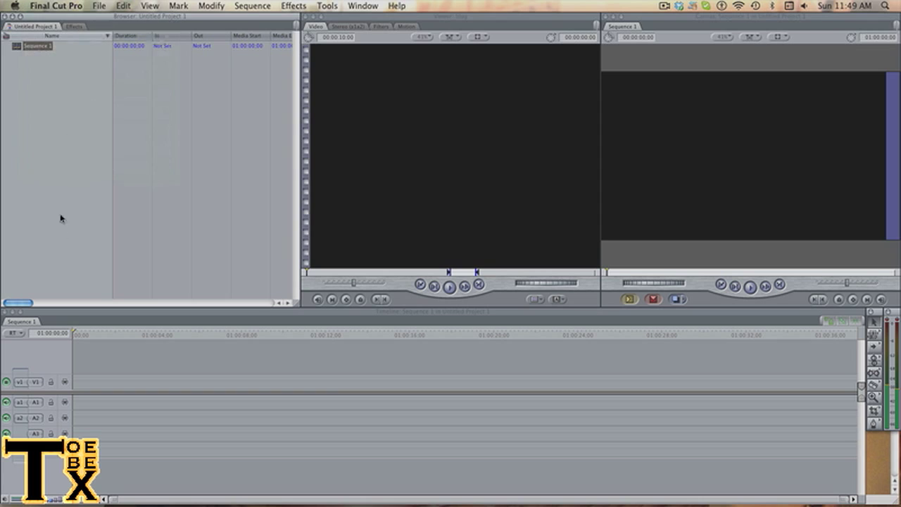
pyautogui.click(100, 6)
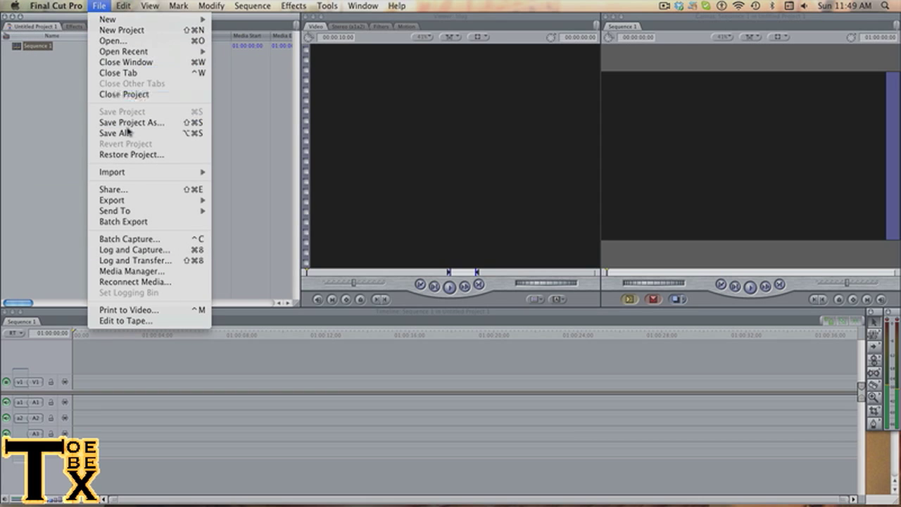
pyautogui.click(127, 232)
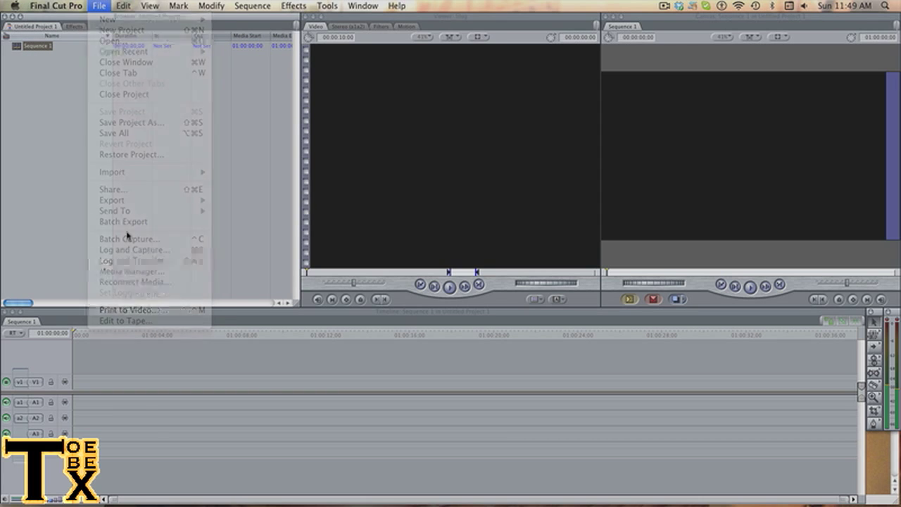
pyautogui.click(98, 7)
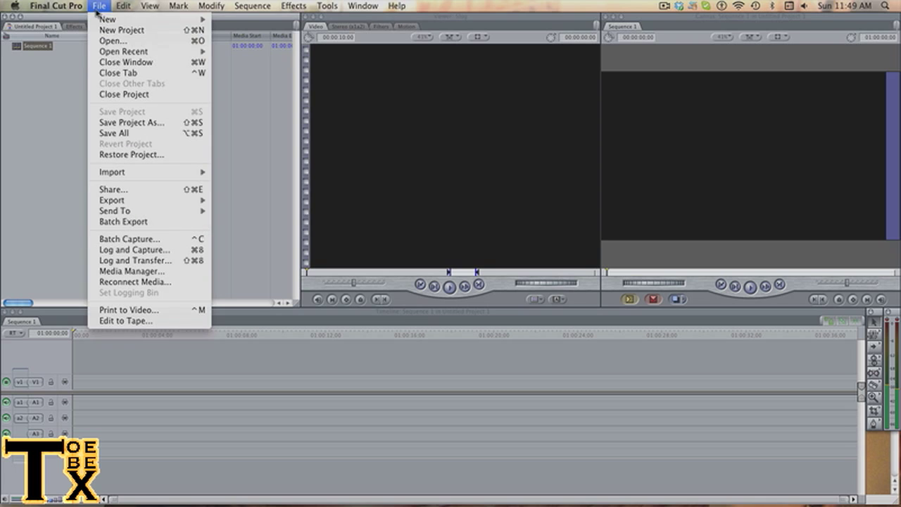
pyautogui.click(161, 261)
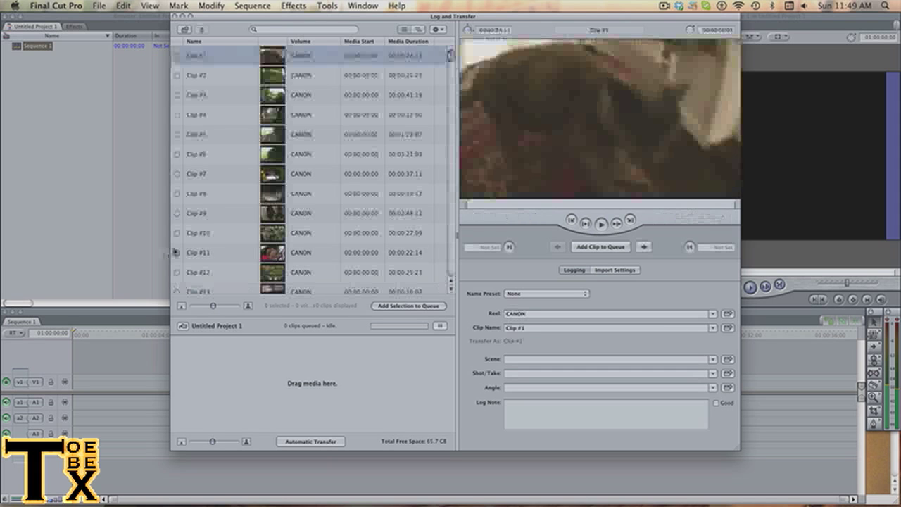
# Find Clip #348 among the clips on the CANON volume and play a short preview of it.
pyautogui.scroll(-10, 377, 166)
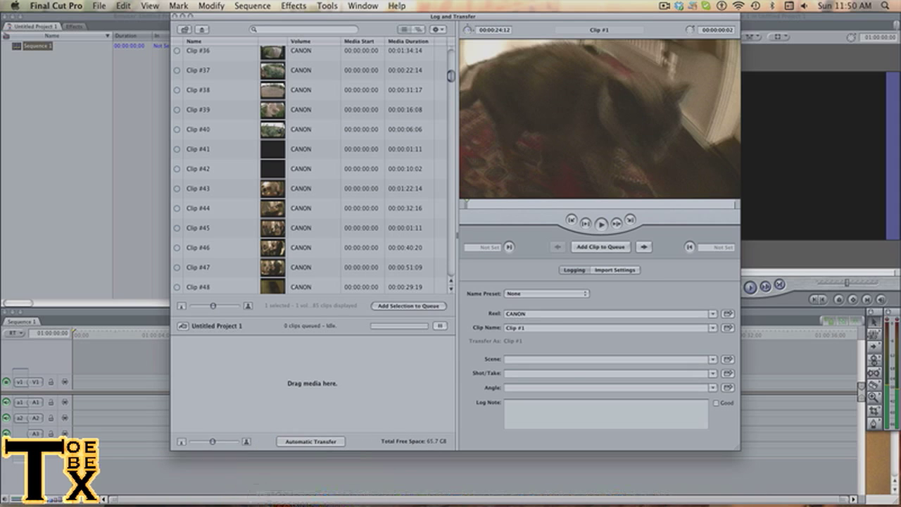
pyautogui.click(275, 466)
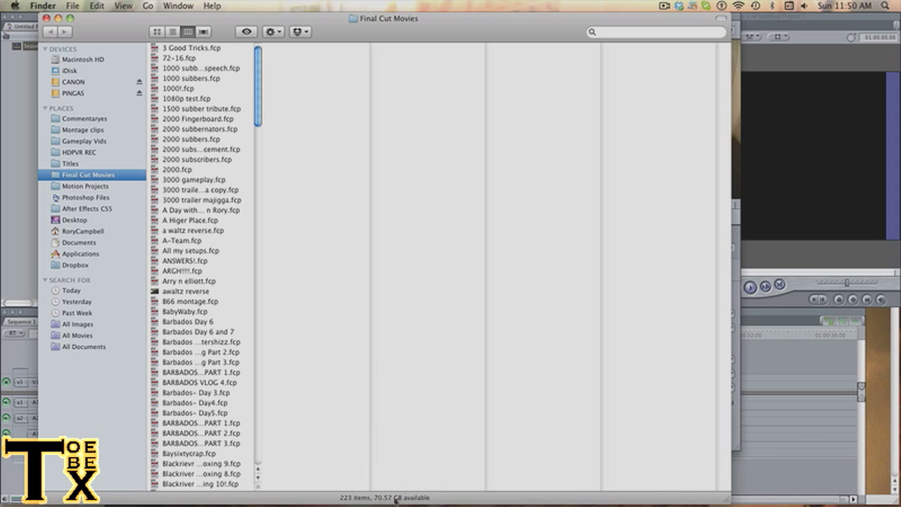
pyautogui.click(739, 429)
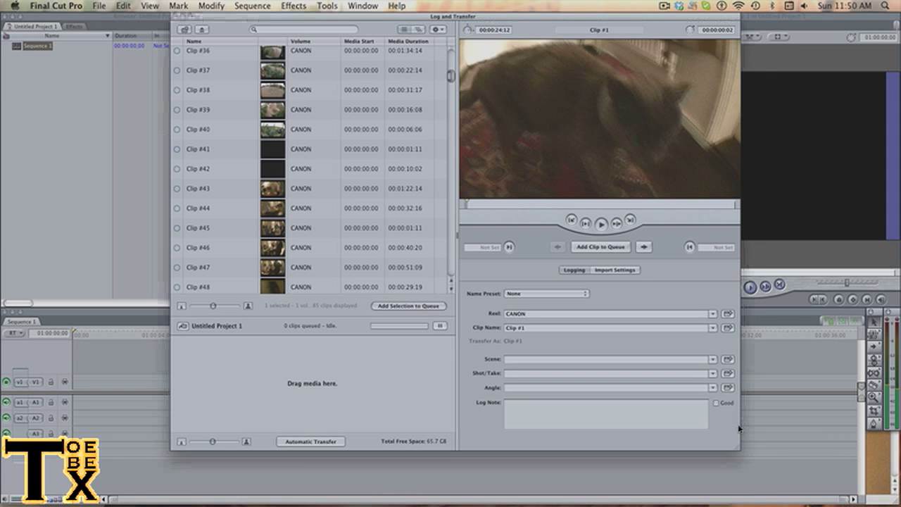
pyautogui.scroll(-15, 419, 155)
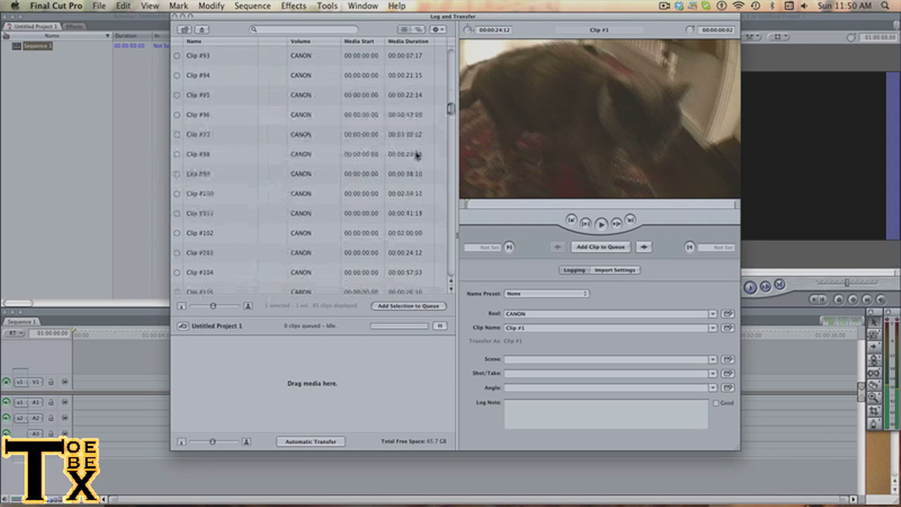
pyautogui.scroll(-10, 416, 152)
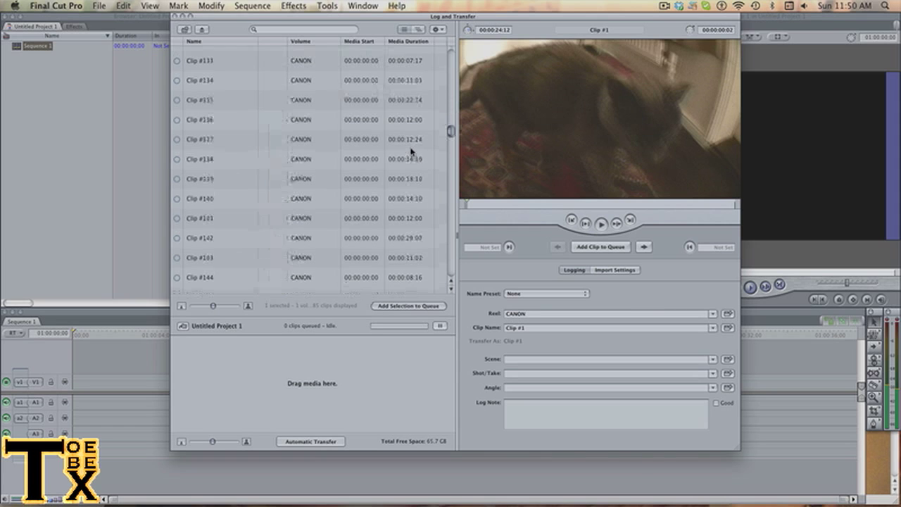
pyautogui.scroll(-20, 412, 152)
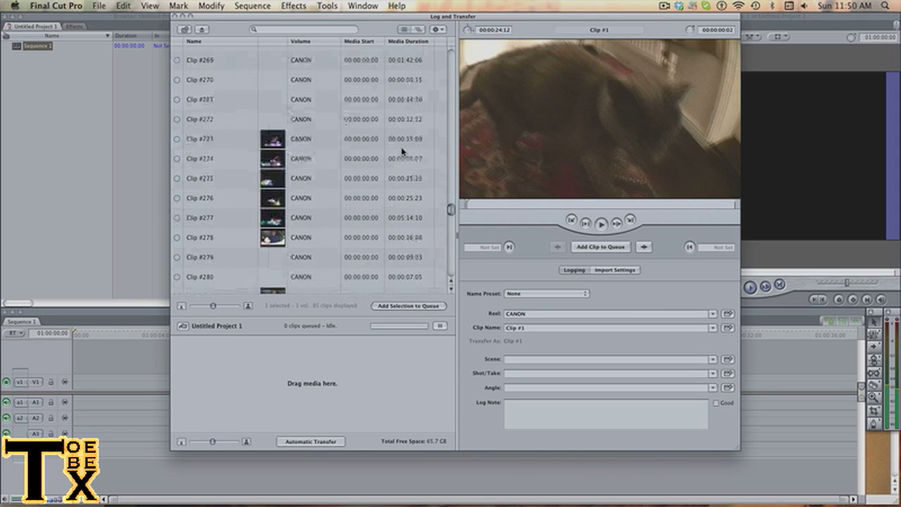
pyautogui.scroll(-18, 402, 151)
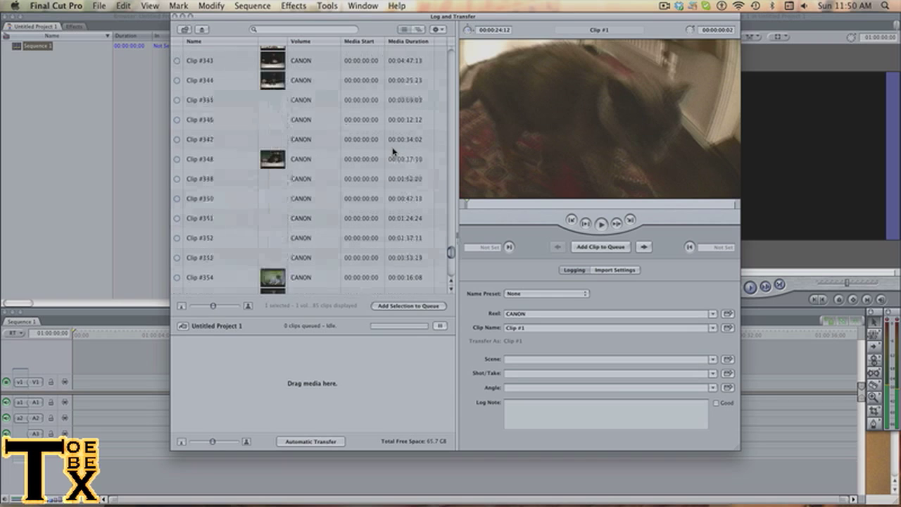
pyautogui.click(396, 159)
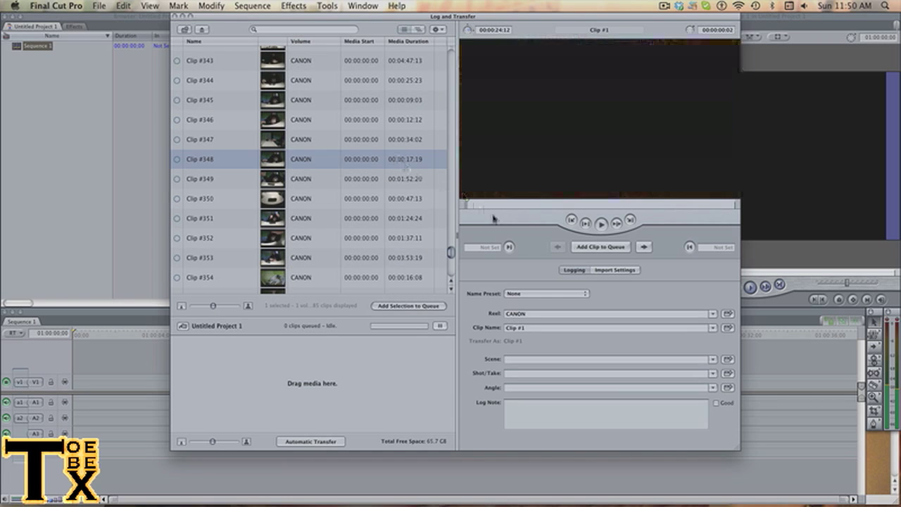
pyautogui.click(604, 224)
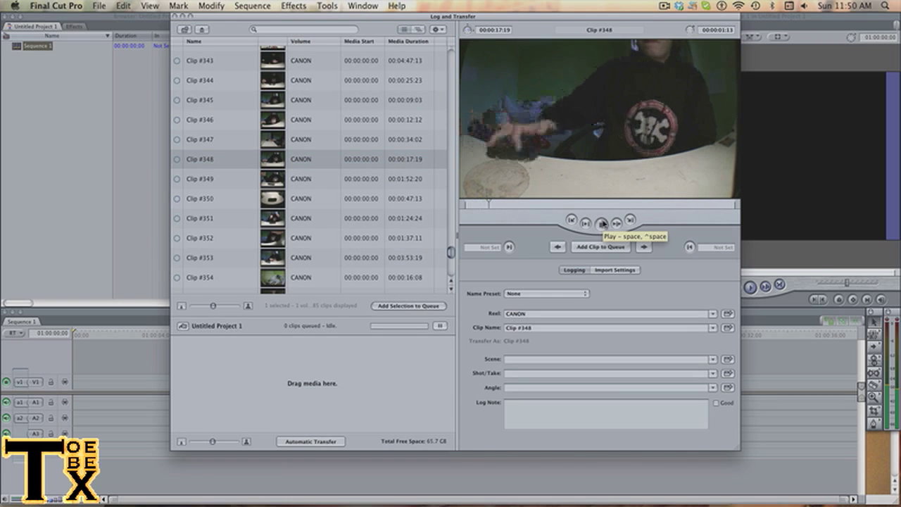
pyautogui.click(603, 224)
# Find Clip #384 near the end of the clip list and preview it, replaying it from its start.
pyautogui.scroll(-3, 405, 209)
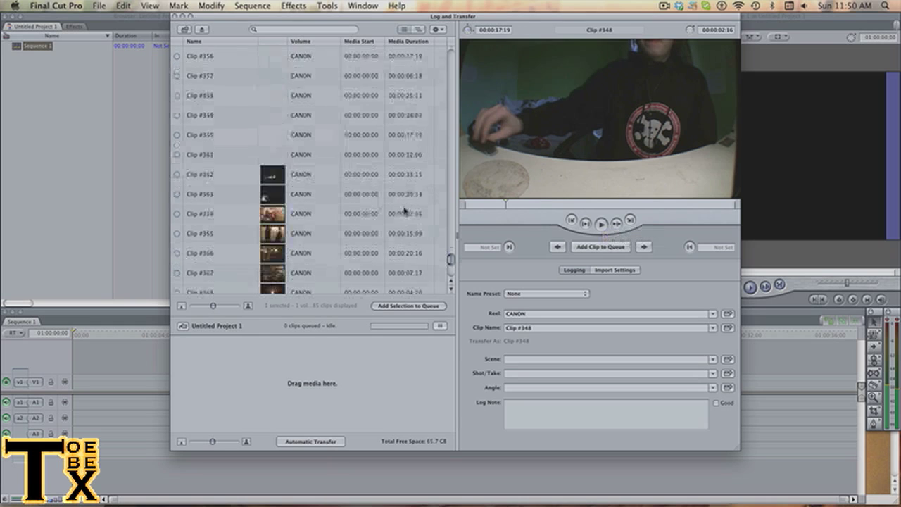
pyautogui.scroll(-3, 405, 210)
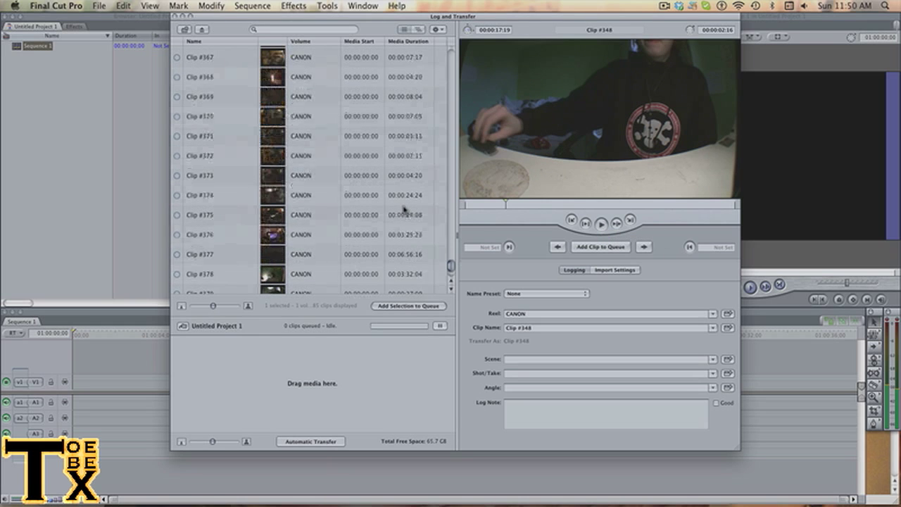
pyautogui.scroll(-2, 405, 208)
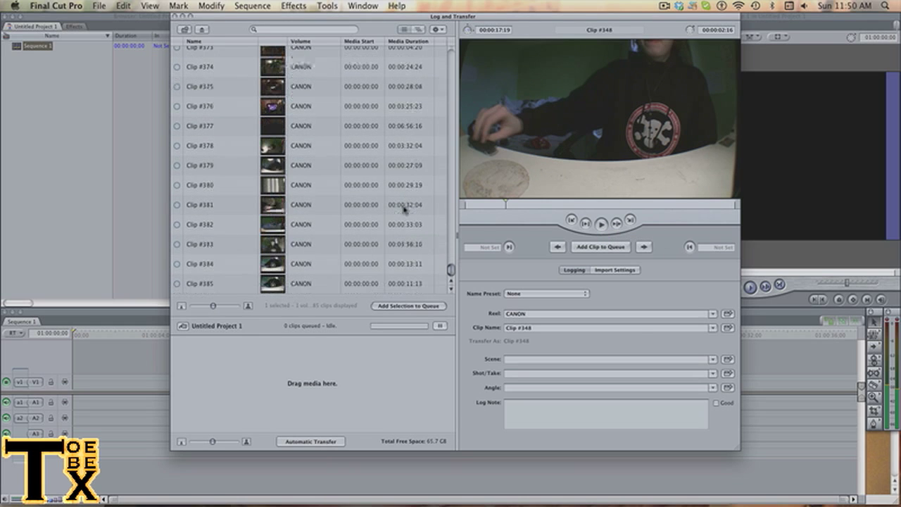
pyautogui.click(407, 271)
pyautogui.click(600, 225)
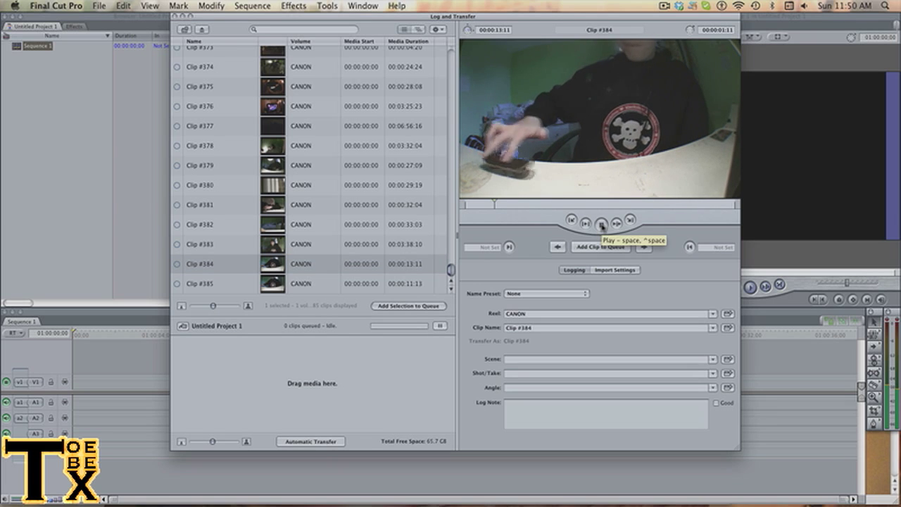
pyautogui.click(602, 225)
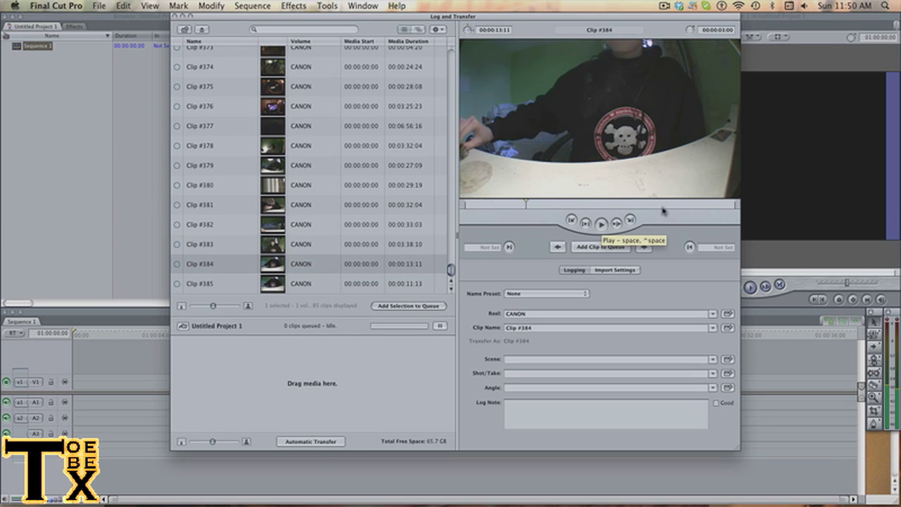
pyautogui.moveTo(505, 205); pyautogui.dragTo(445, 202)
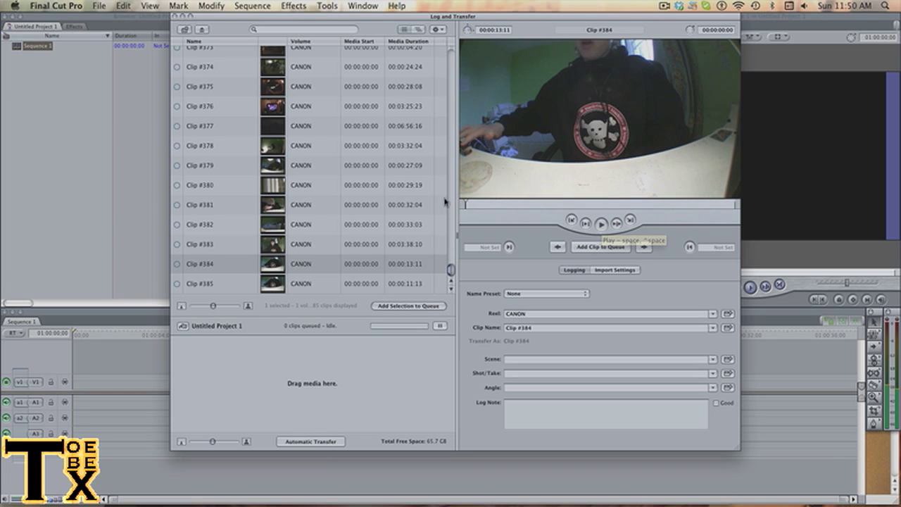
pyautogui.click(602, 224)
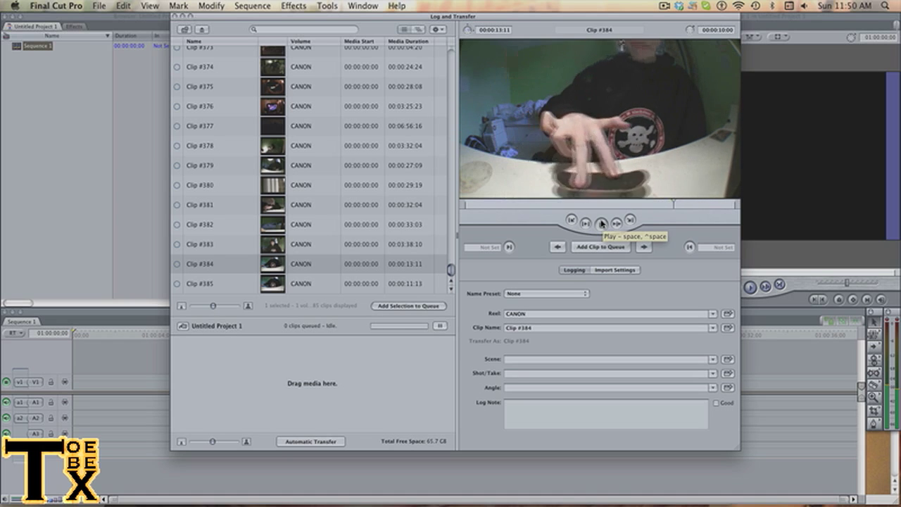
pyautogui.click(602, 223)
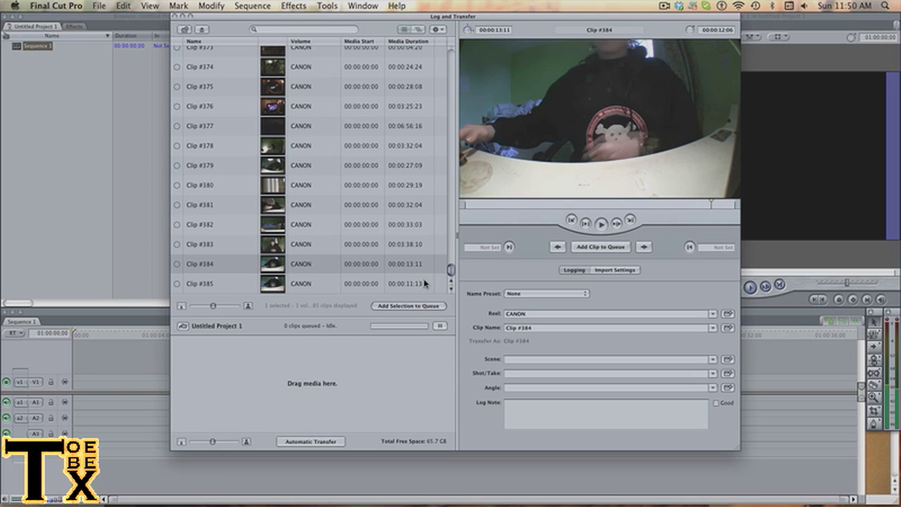
# Preview Clip #385 and mark its In point at 00:00:07:03 and its Out point at 00:00:09:02.
pyautogui.press('Down')
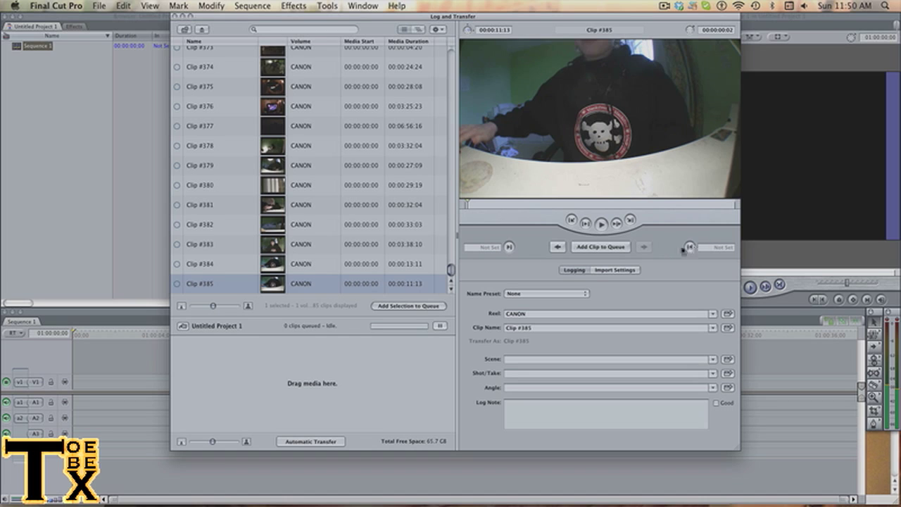
pyautogui.click(601, 224)
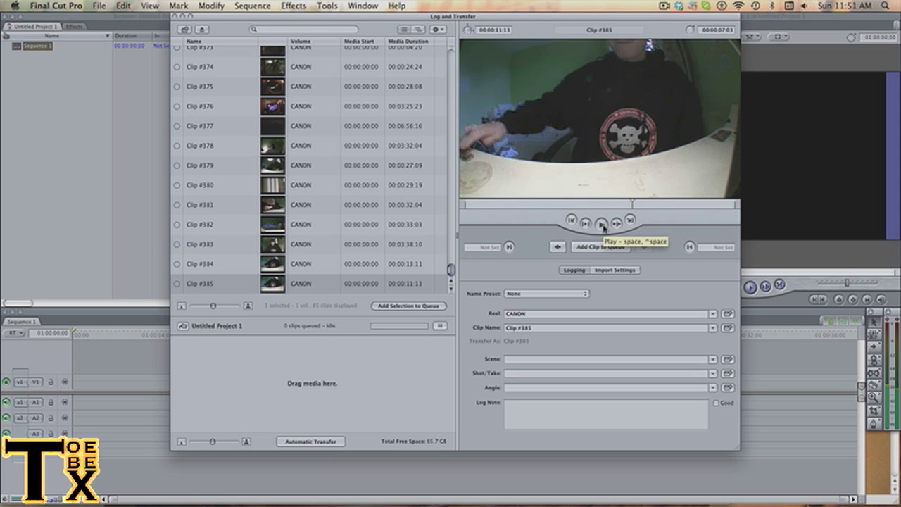
pyautogui.click(510, 247)
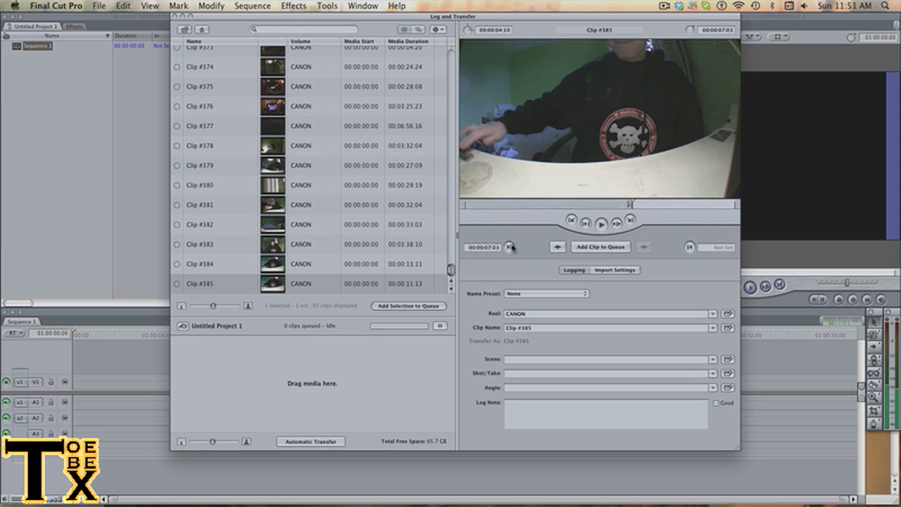
pyautogui.click(600, 229)
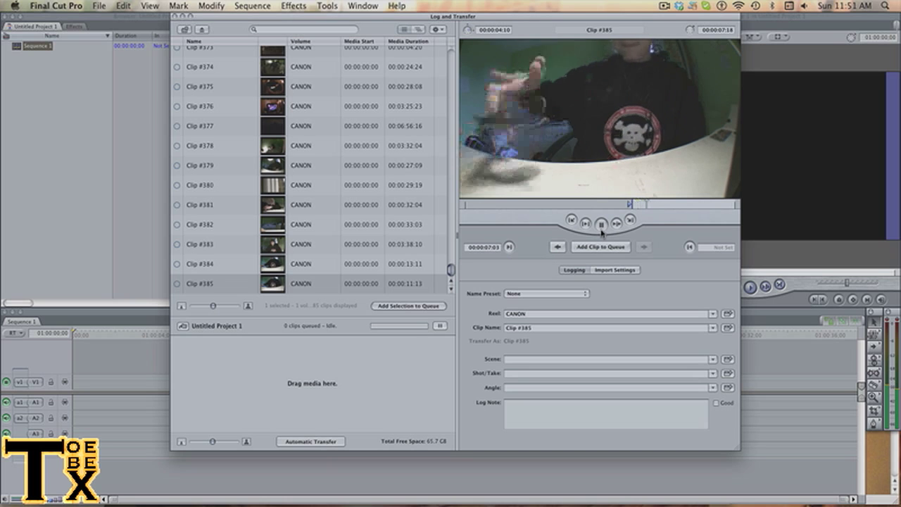
pyautogui.click(601, 226)
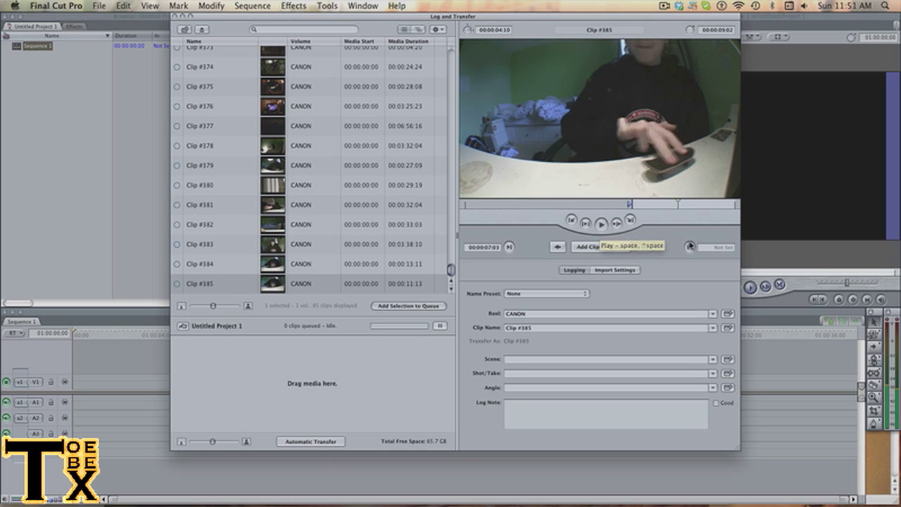
pyautogui.click(690, 247)
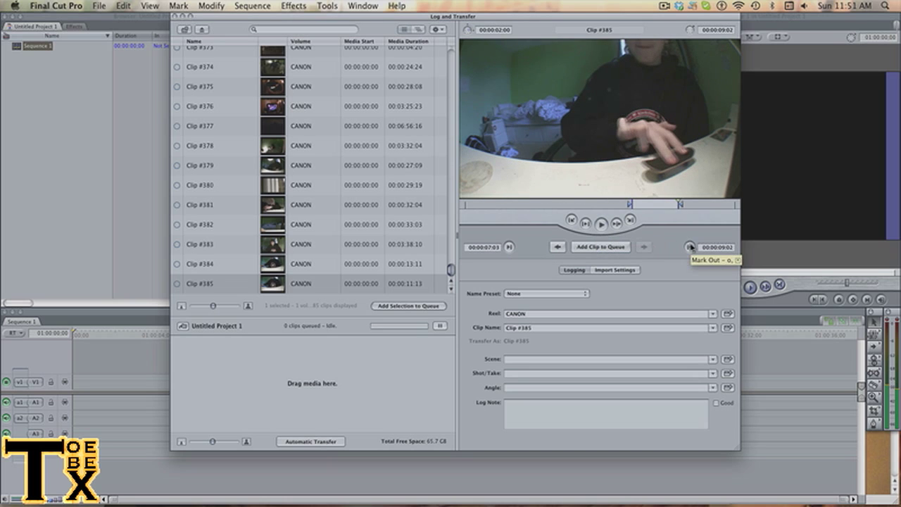
# Transfer the marked portion of Clip #385 into the project, then eject the CANON volume and close Log and Transfer.
pyautogui.click(600, 247)
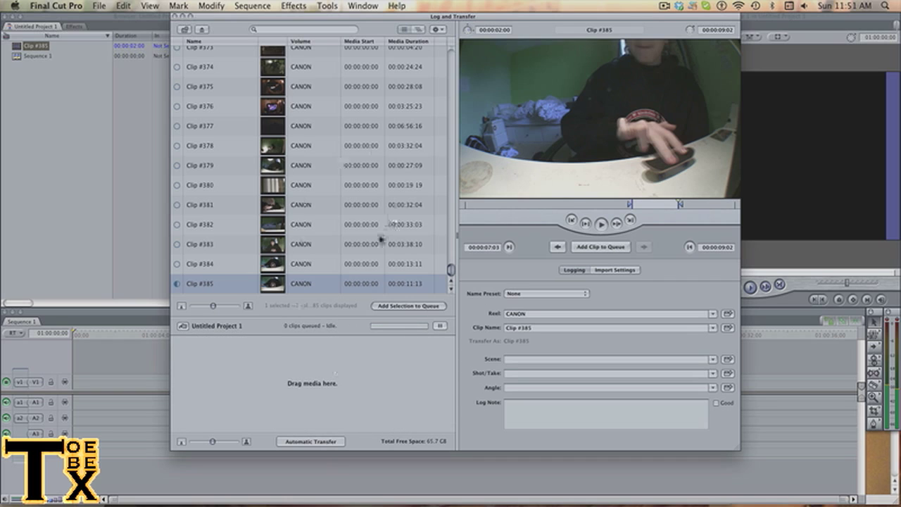
pyautogui.scroll(2, 380, 240)
pyautogui.scroll(-1, 380, 240)
pyautogui.click(203, 31)
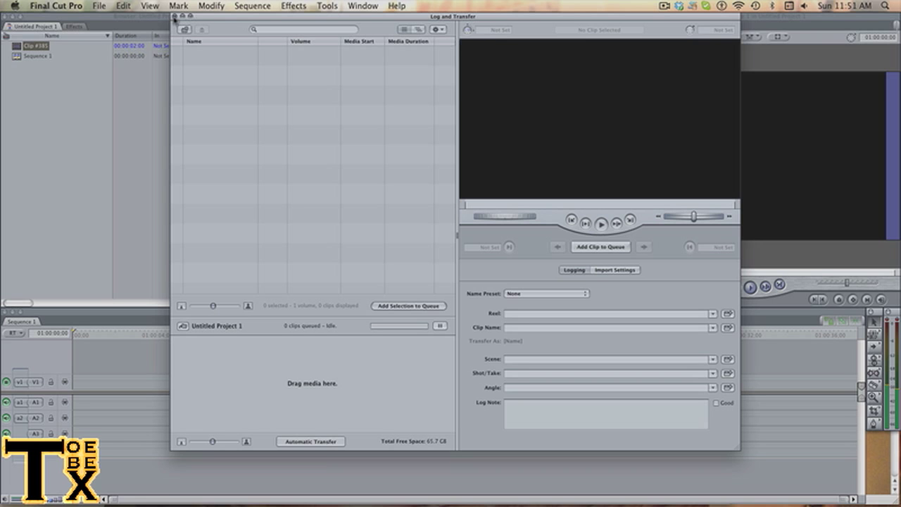
pyautogui.click(174, 16)
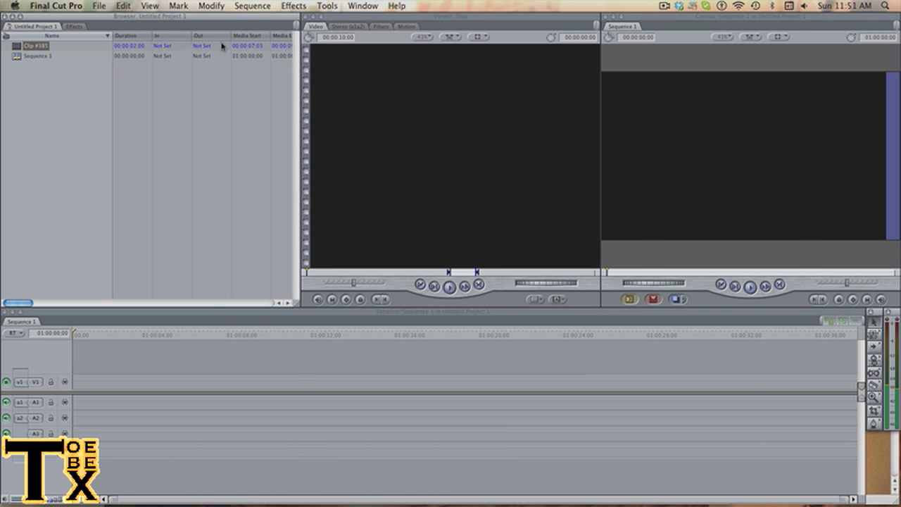
pyautogui.press('F11')
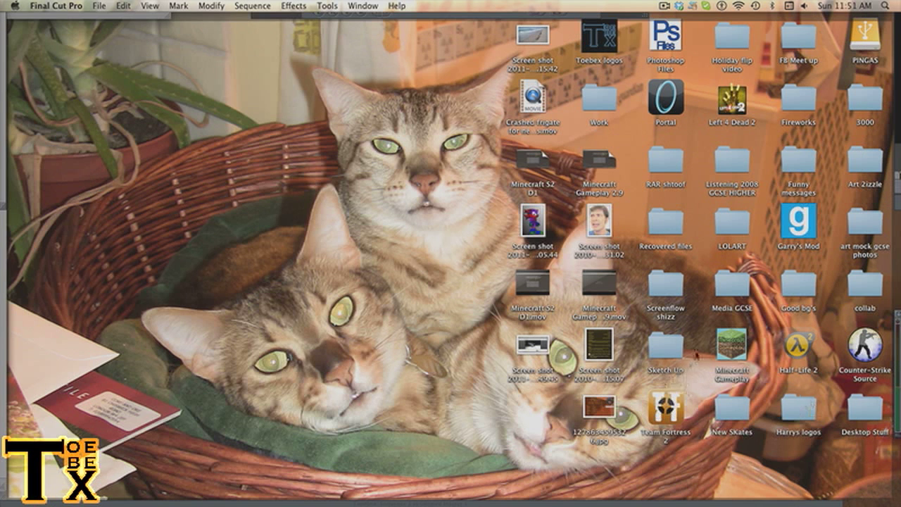
pyautogui.press('F11')
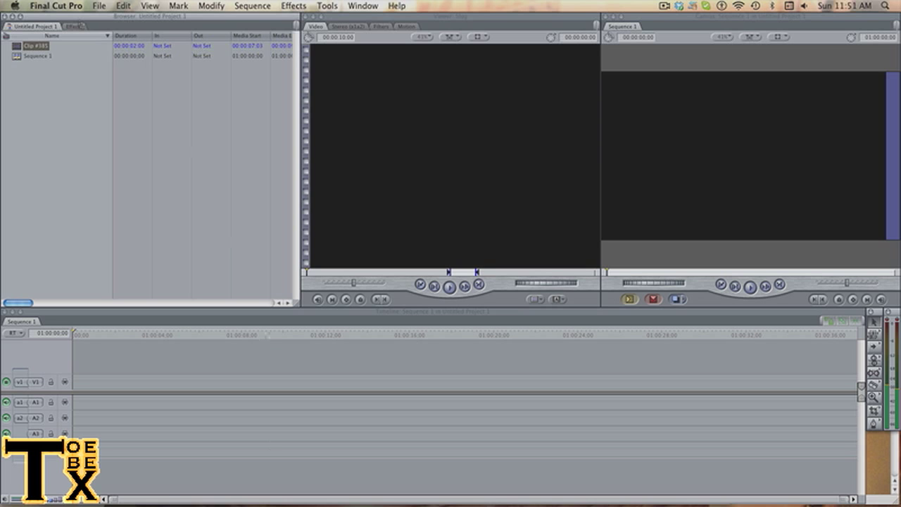
# Switch to Finder and browse Final Cut Movies > Final Cut Pro Documents > Capture Scratch > Untitled Project 1 to inspect Clip #305.mov.
pyautogui.click(259, 498)
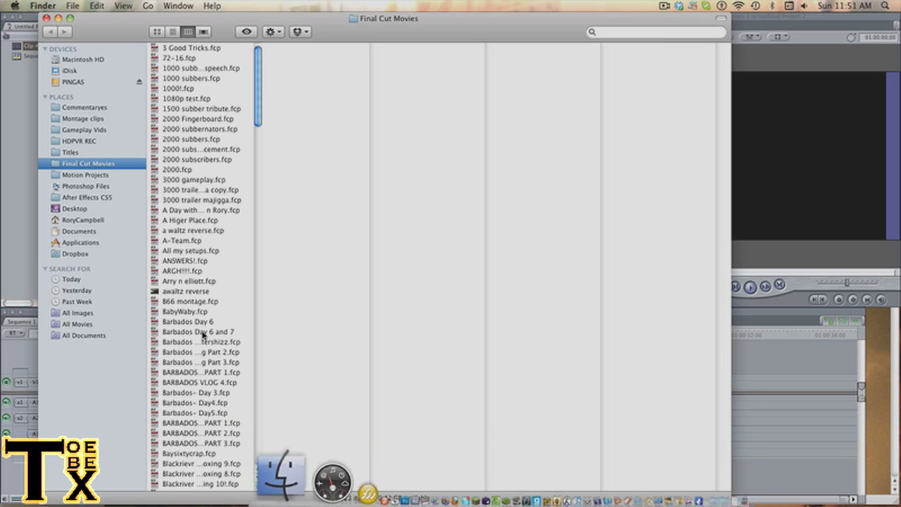
pyautogui.scroll(-10, 246, 161)
pyautogui.scroll(-8, 247, 162)
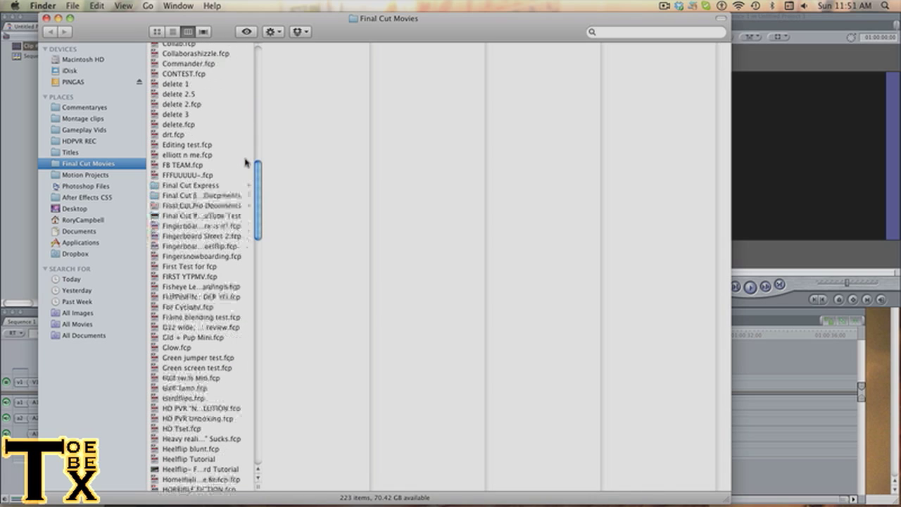
pyautogui.click(224, 205)
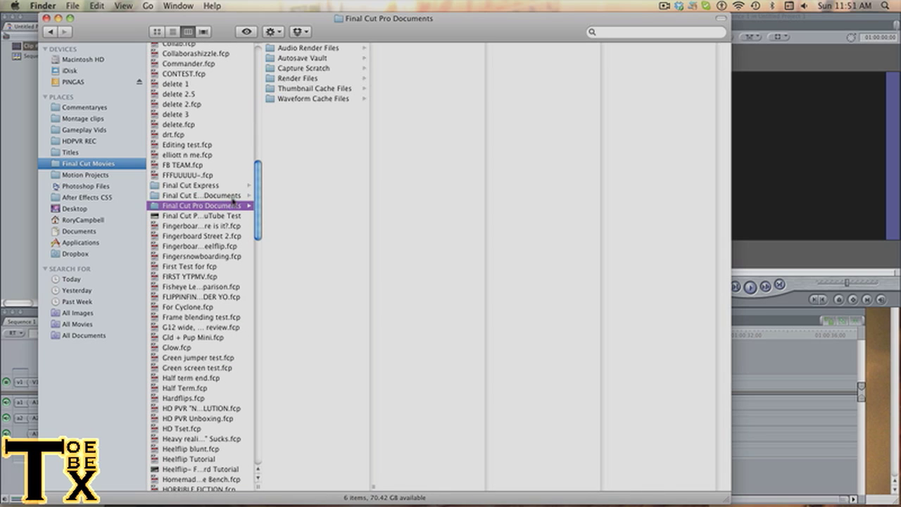
pyautogui.click(330, 69)
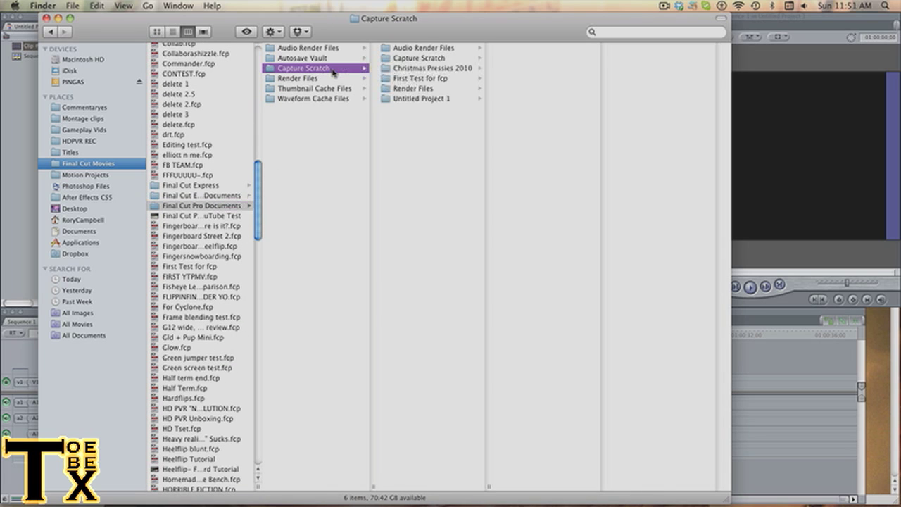
pyautogui.click(441, 99)
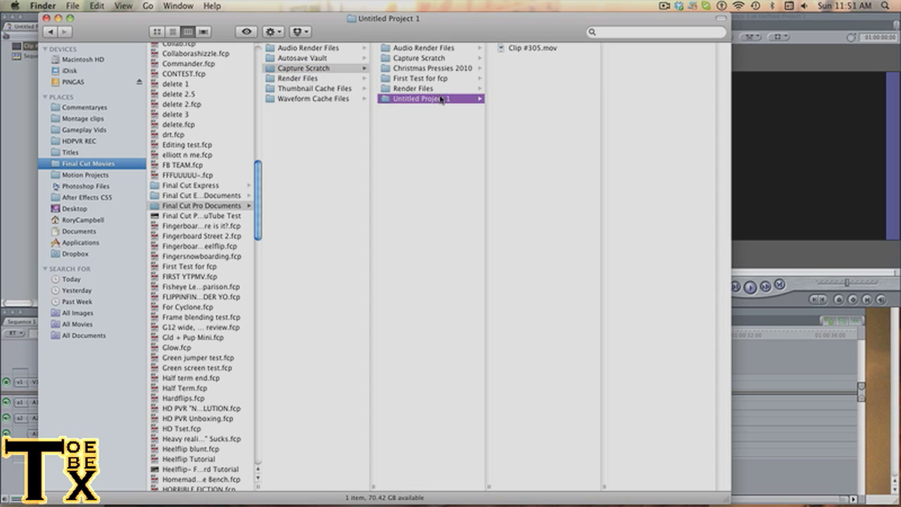
pyautogui.click(509, 50)
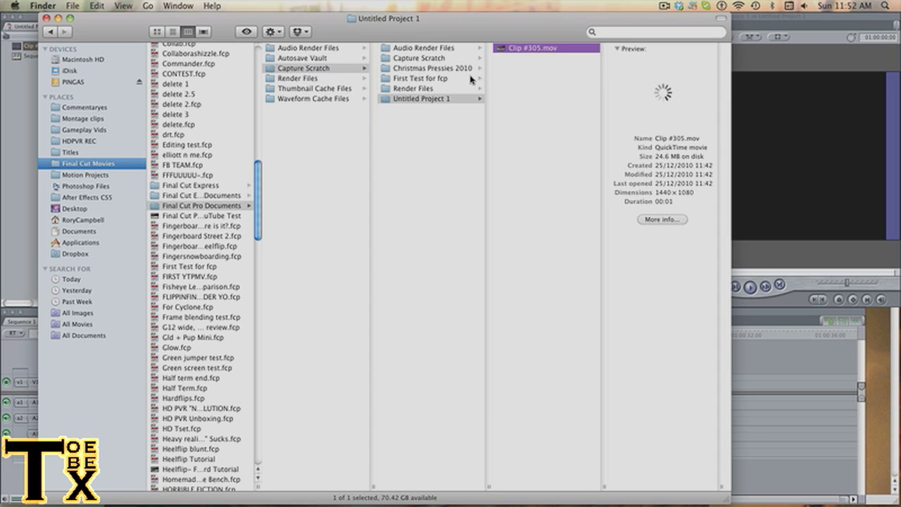
# Look through the Render Files, Untitled Project 1 and Final Cut Express Documents folders, then close the Finder window.
pyautogui.click(444, 88)
pyautogui.click(433, 99)
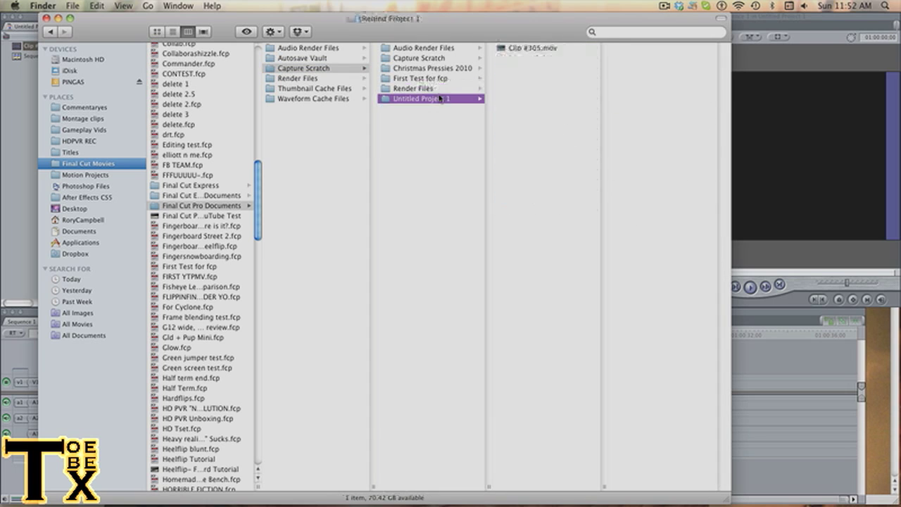
pyautogui.click(238, 196)
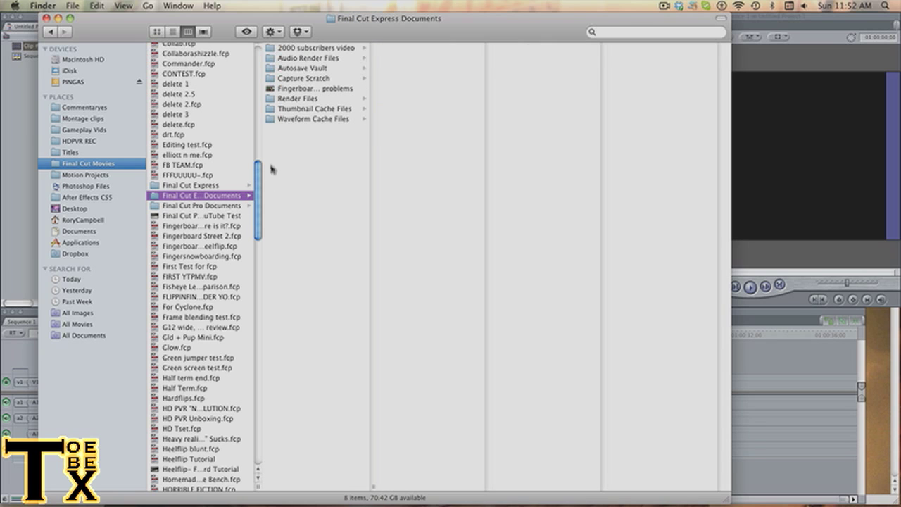
pyautogui.click(243, 216)
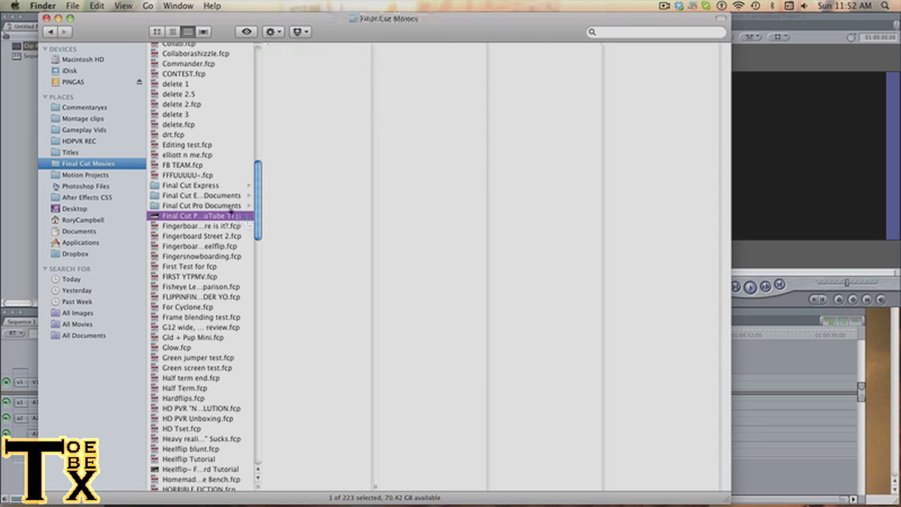
pyautogui.click(47, 18)
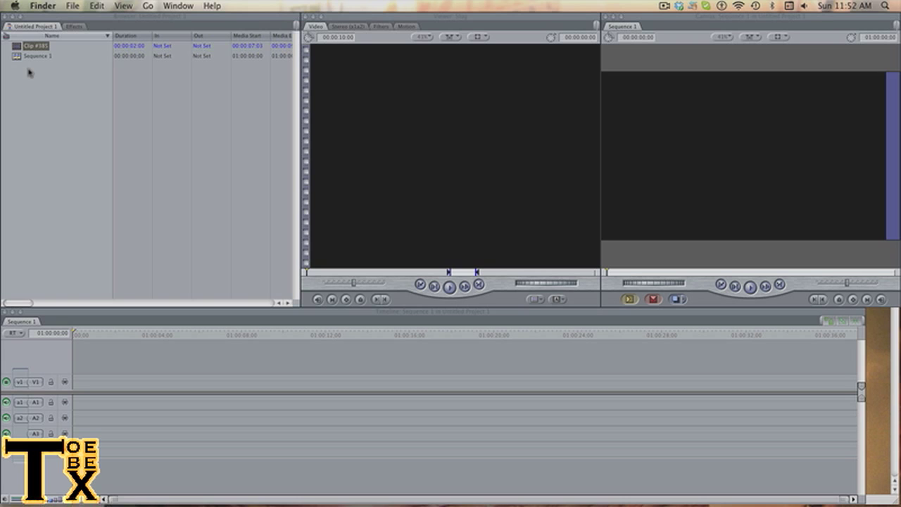
# Return to Final Cut Pro and save the project as "Youtube test for shizzle" in the Final Cut Movies folder.
pyautogui.click(70, 4)
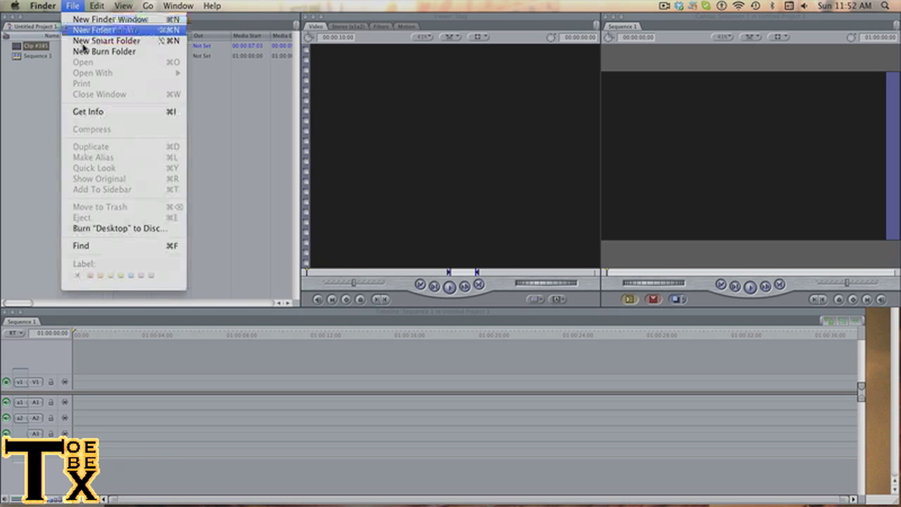
pyautogui.click(83, 18)
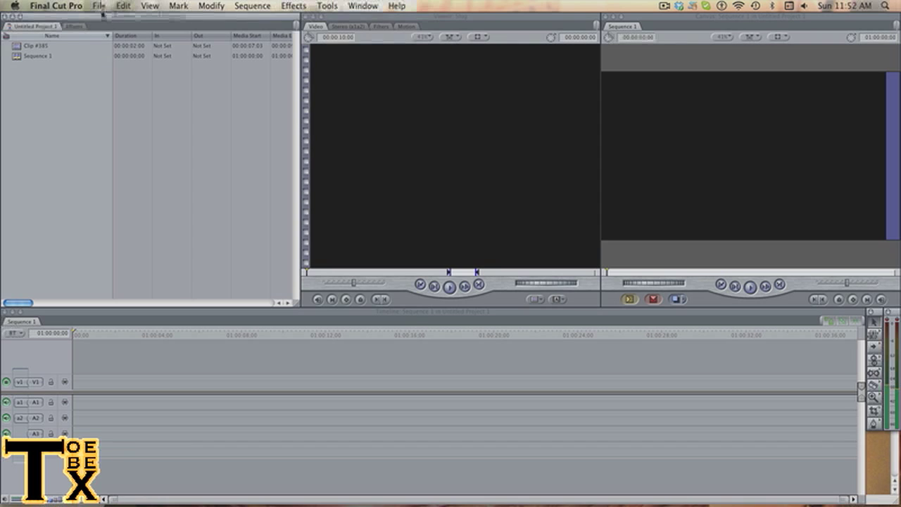
pyautogui.click(74, 5)
pyautogui.moveTo(91, 4)
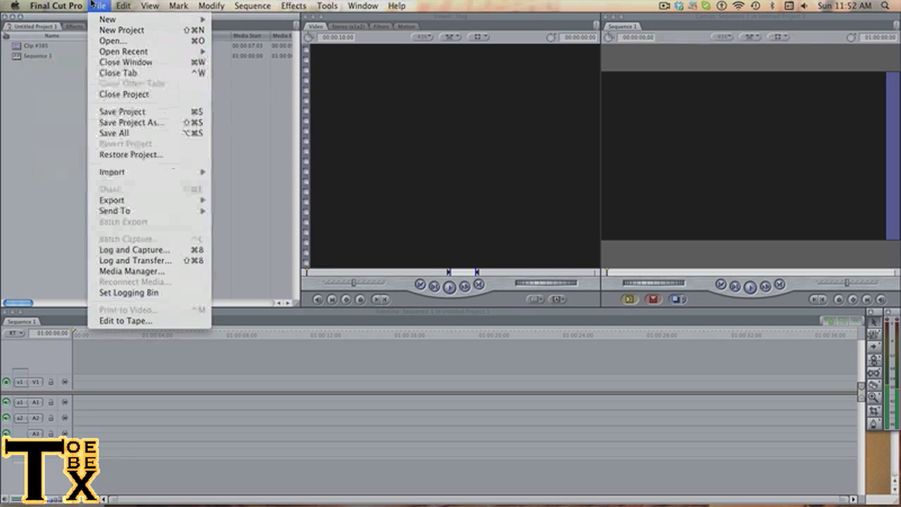
pyautogui.click(157, 122)
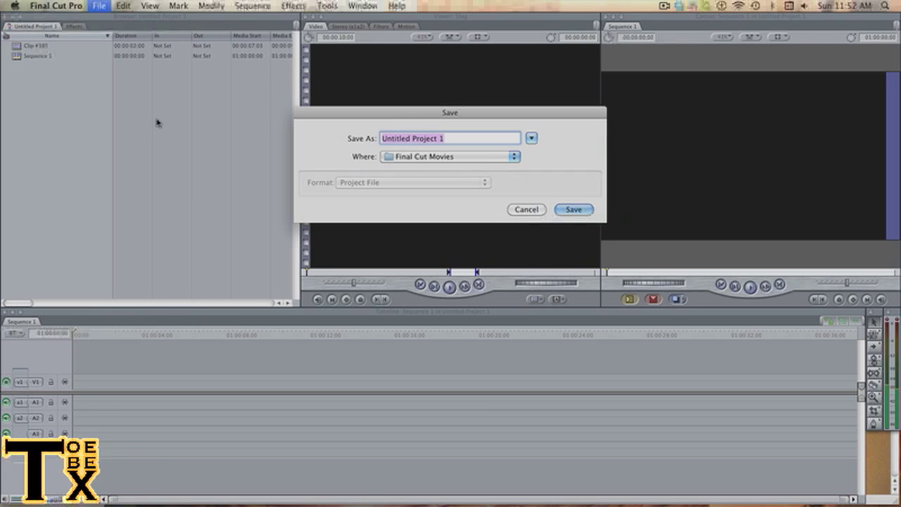
pyautogui.write('Youtube f')
pyautogui.write('est')
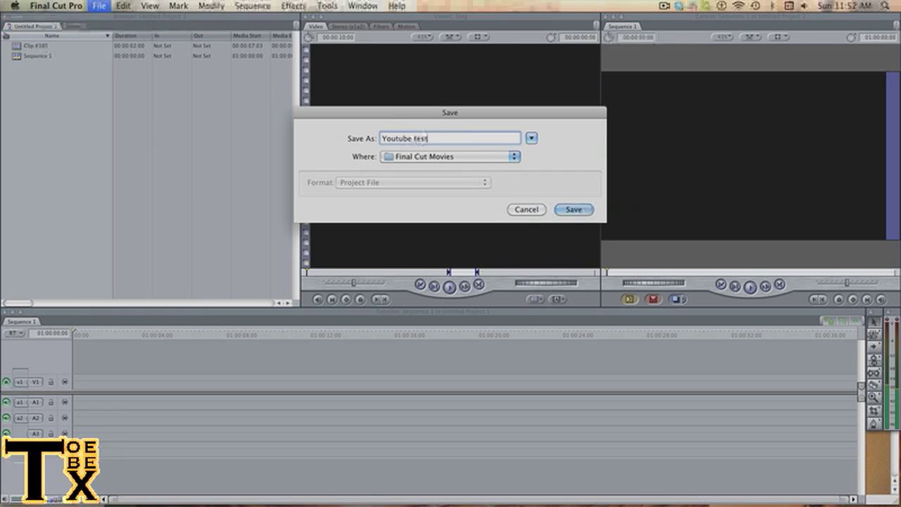
pyautogui.write(' for ')
pyautogui.write('d')
pyautogui.write('hizzle')
pyautogui.press('Return')
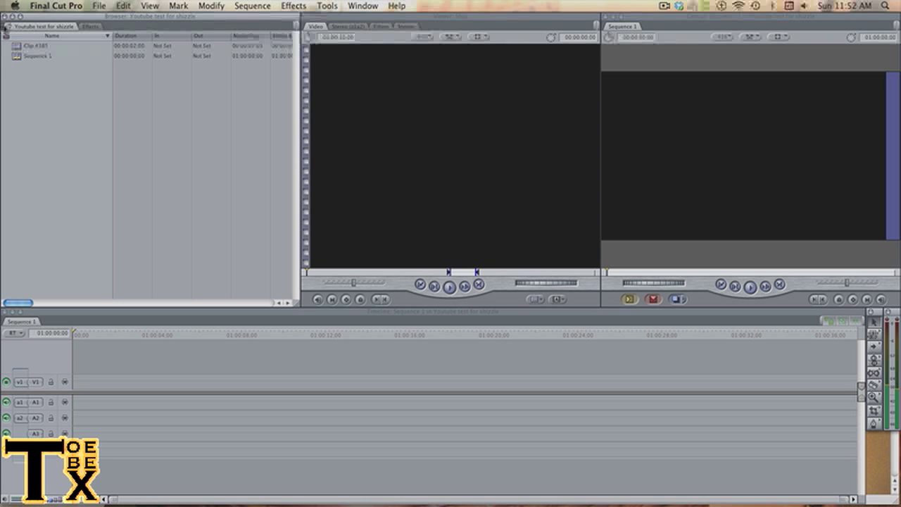
# Place Clip #385 at the start of track V1 in Sequence 1 and change the sequence settings to match the clip.
pyautogui.click(20, 47)
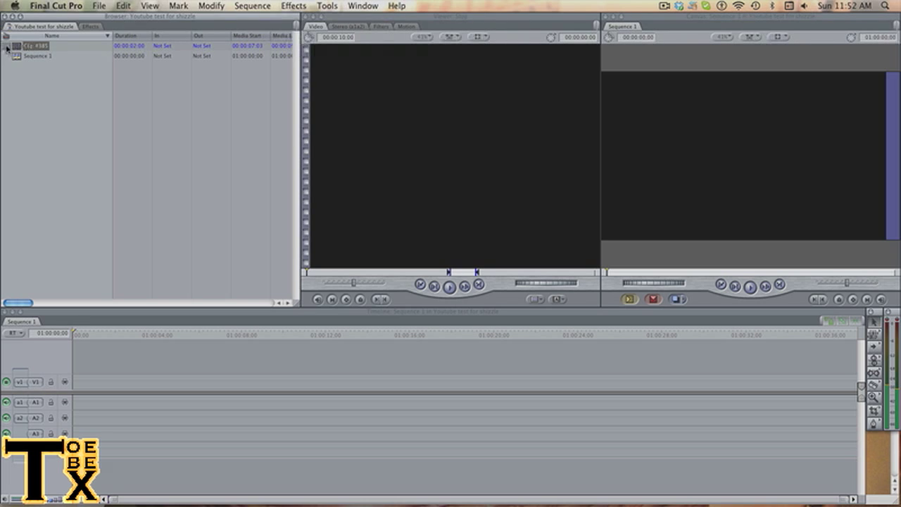
pyautogui.moveTo(25, 303); pyautogui.dragTo(93, 305)
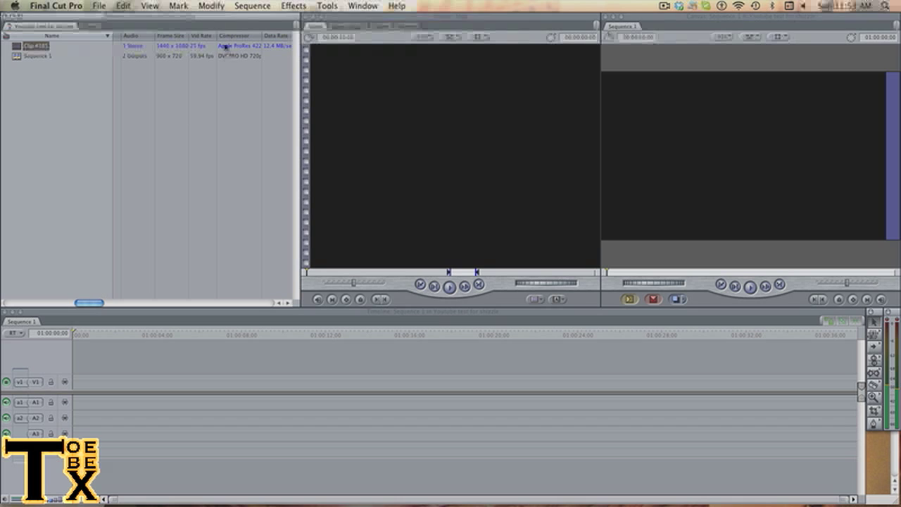
pyautogui.doubleClick(59, 46)
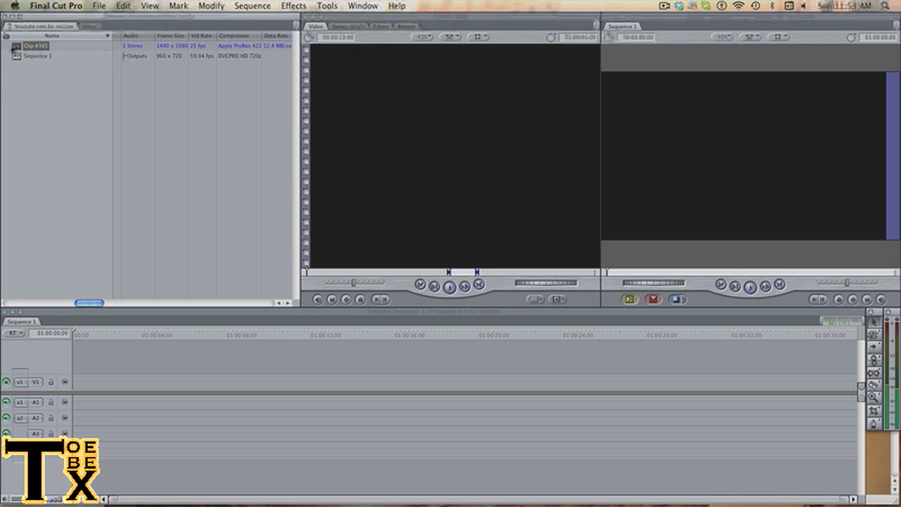
pyautogui.moveTo(16, 47); pyautogui.dragTo(81, 390)
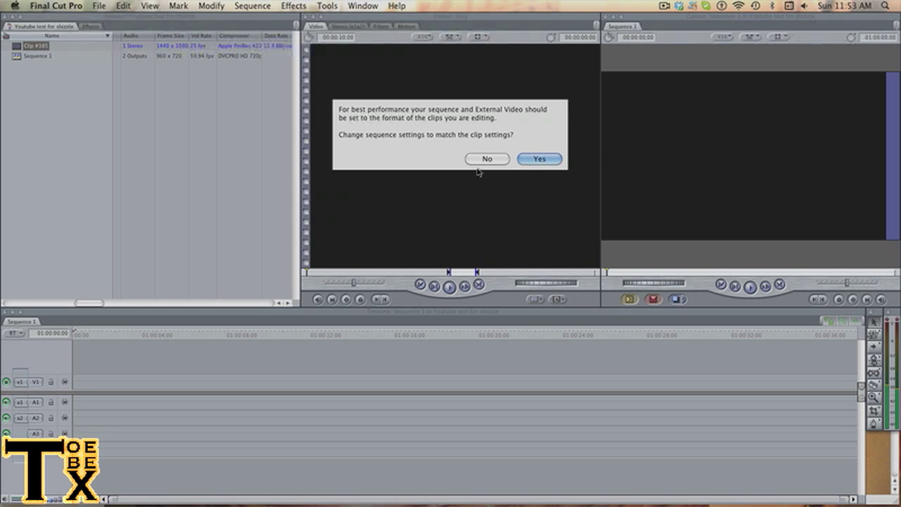
pyautogui.click(540, 159)
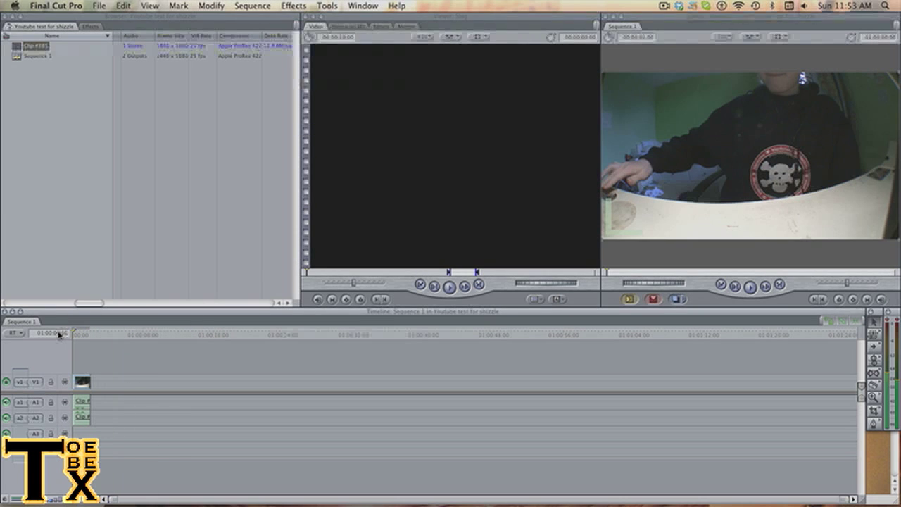
# Play the clip in Sequence 1 twice, returning the playhead to the sequence start after each playback.
pyautogui.press('space')
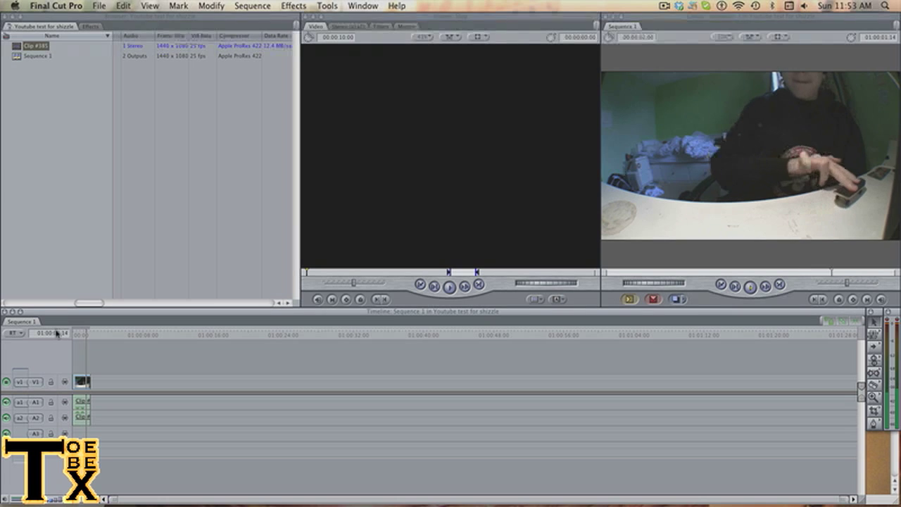
pyautogui.moveTo(91, 331); pyautogui.dragTo(35, 341)
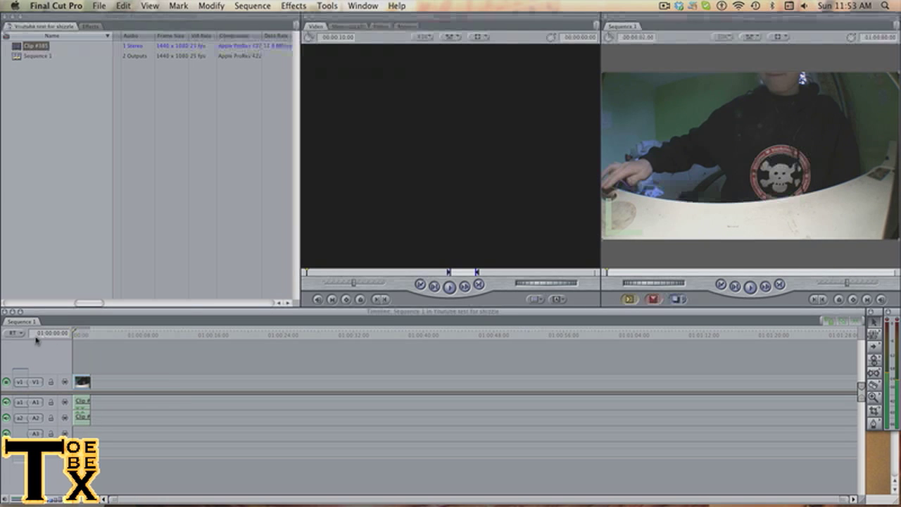
pyautogui.press('space')
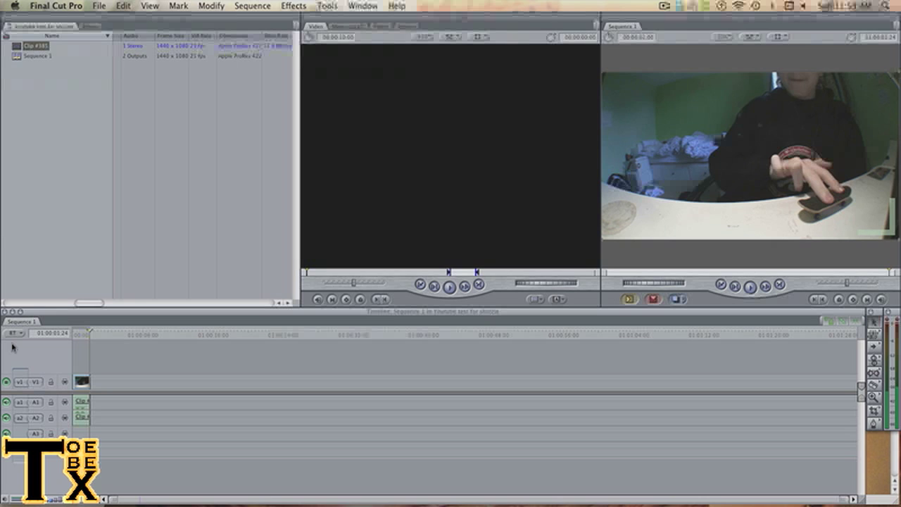
pyautogui.moveTo(92, 333); pyautogui.dragTo(52, 343)
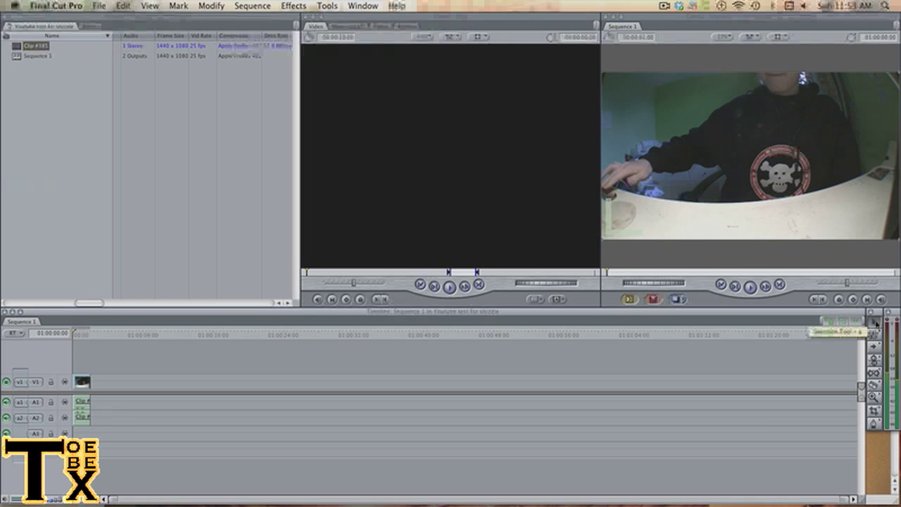
# Position the playhead at 01:00:00:13 in Sequence 1 and cut Clip #385 there with the Razor Blade.
pyautogui.click(873, 384)
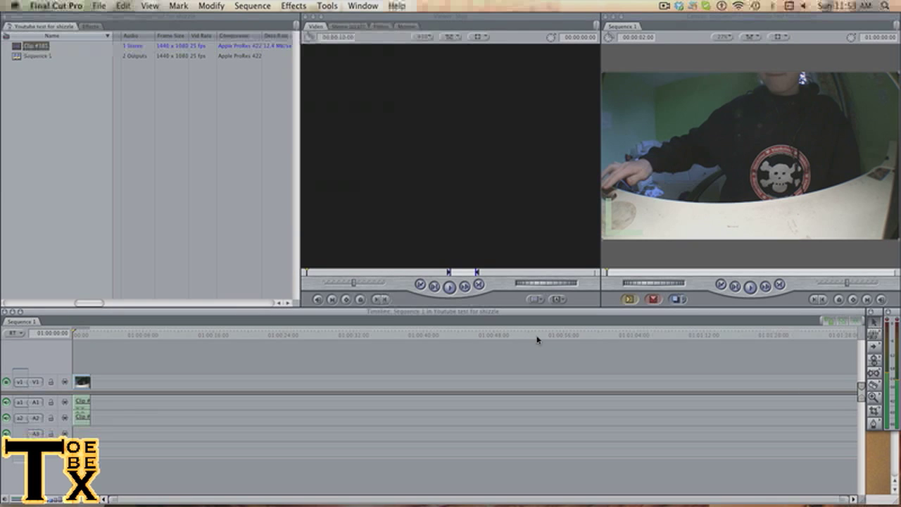
pyautogui.press('b')
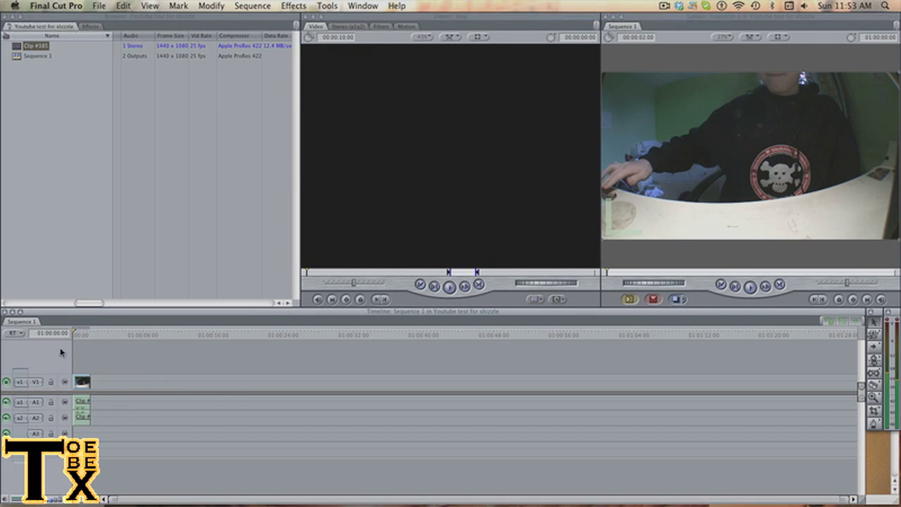
pyautogui.click(79, 338)
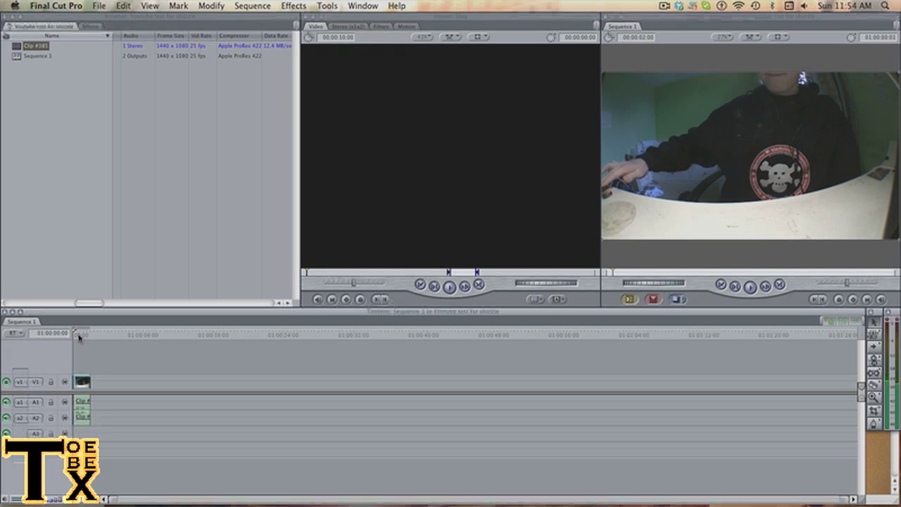
pyautogui.moveTo(79, 338); pyautogui.dragTo(73, 337)
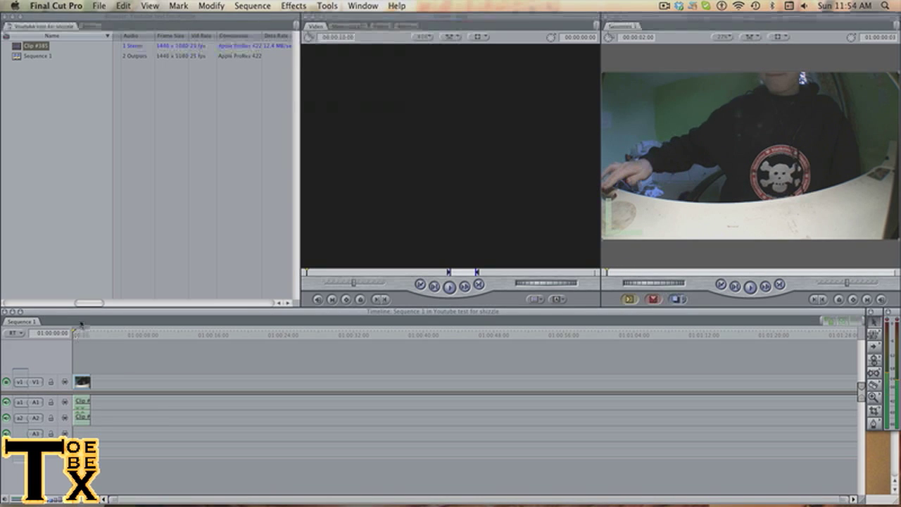
pyautogui.click(81, 335)
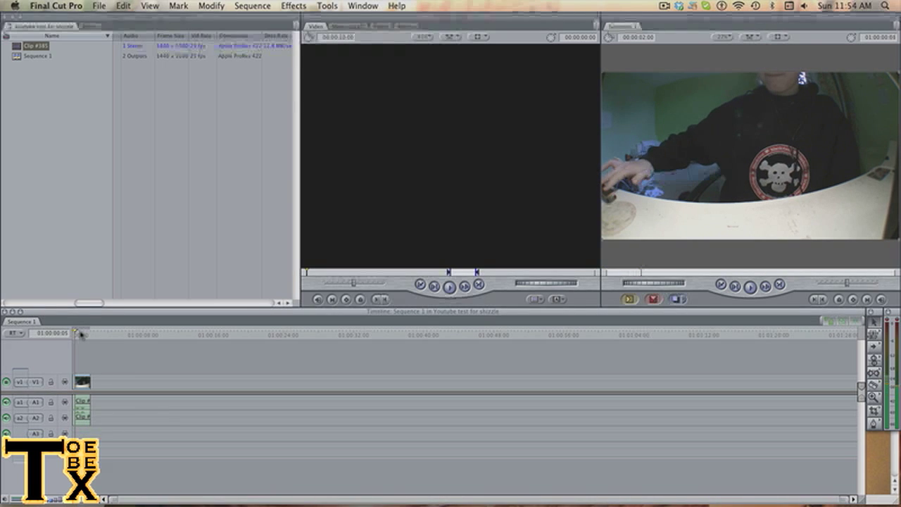
pyautogui.press('Right')
pyautogui.press('Right')
pyautogui.press('Right')
pyautogui.press('Right')
pyautogui.press('Right')
pyautogui.press('Right')
pyautogui.press('Right')
pyautogui.press('Right')
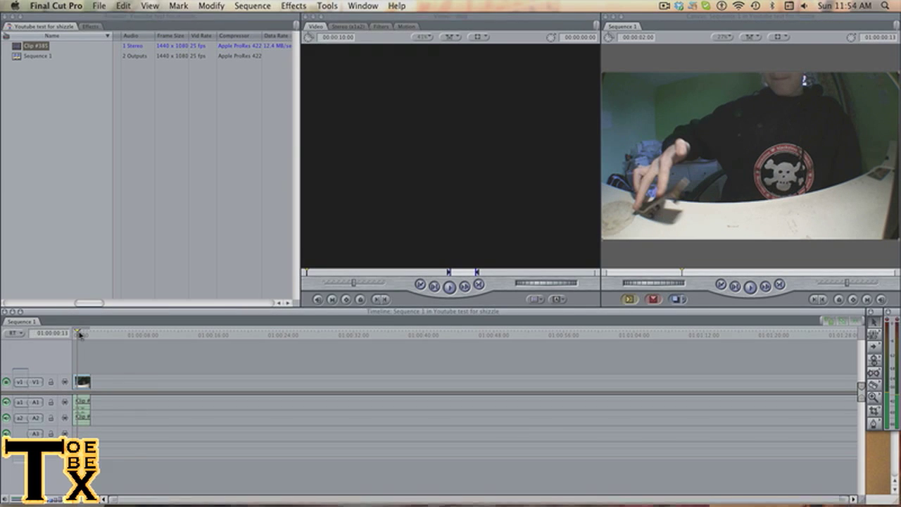
# Cut Clip #385 a second time at 01:00:00:19, isolating a short middle segment.
pyautogui.press('Right')
pyautogui.press('Right')
pyautogui.press('Right')
pyautogui.press('Right')
pyautogui.press('Right')
pyautogui.press('Right')
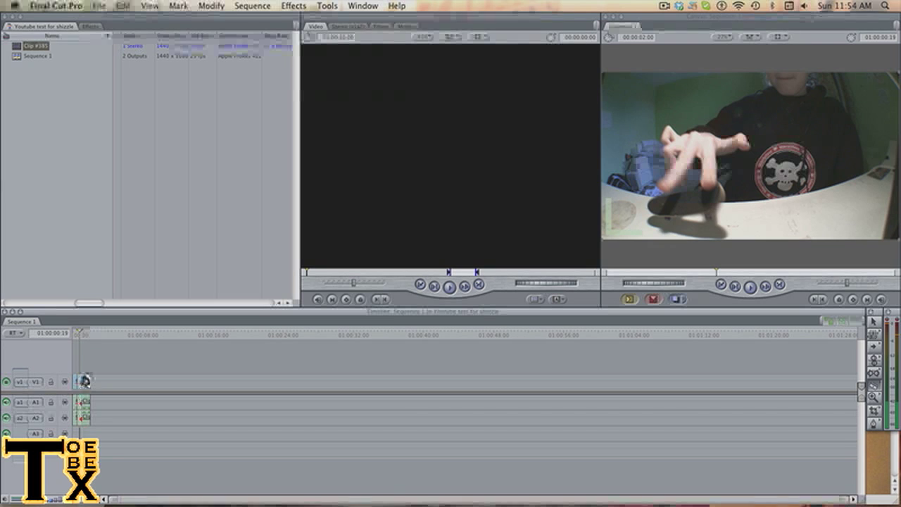
# Select the middle segment of Clip #385 between the two cuts and open its Change Speed settings.
pyautogui.moveTo(84, 381); pyautogui.dragTo(84, 381)
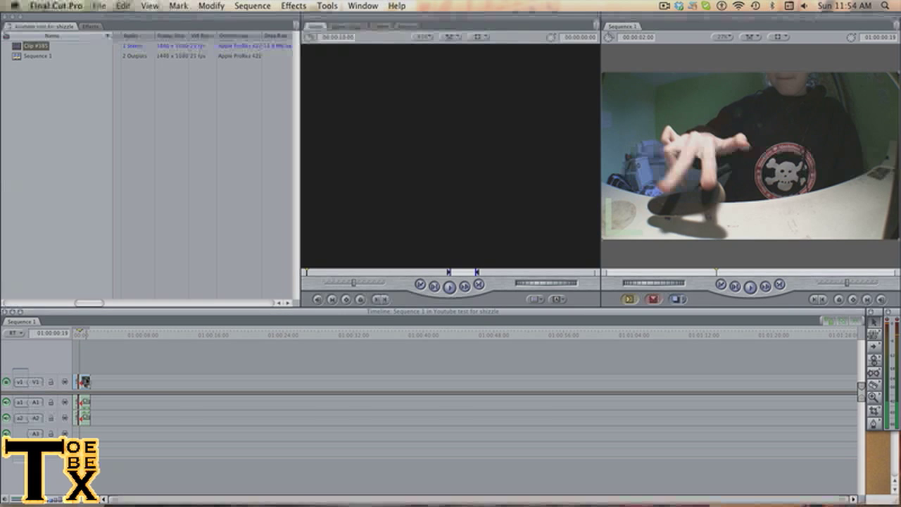
pyautogui.click(212, 6)
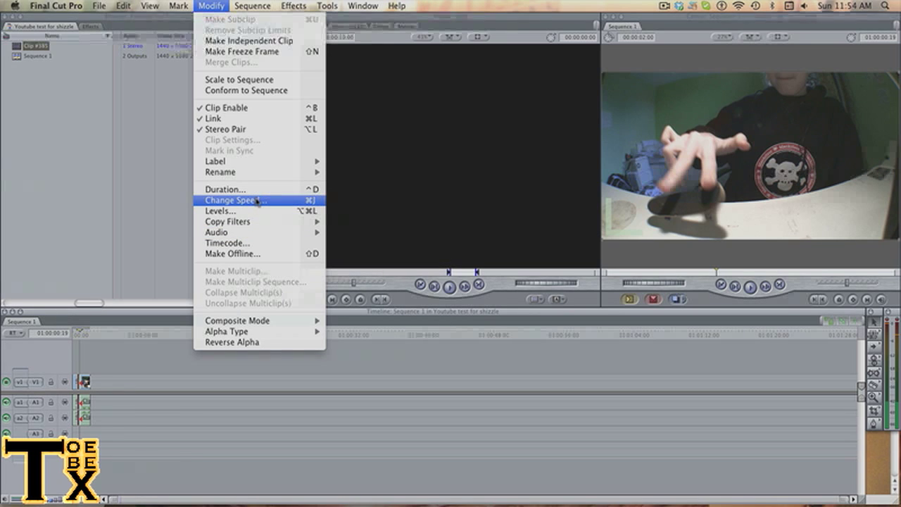
pyautogui.click(278, 379)
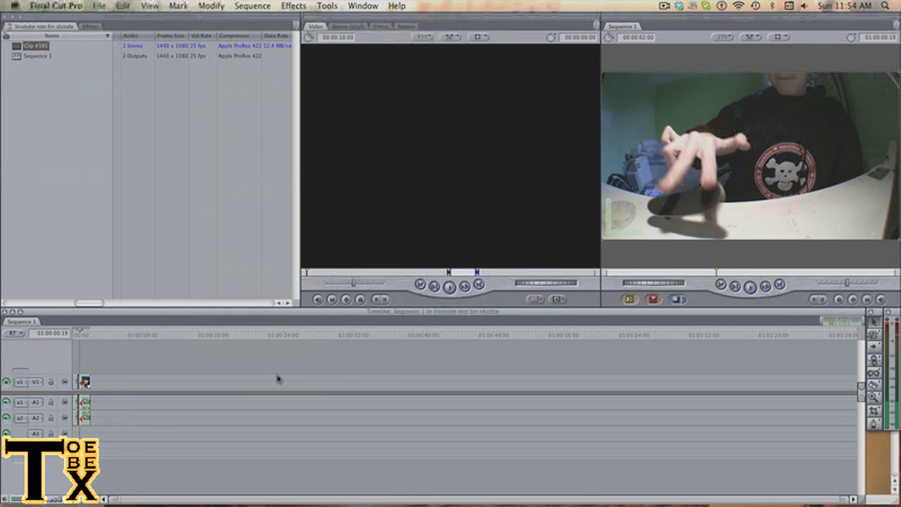
pyautogui.press('super+j')
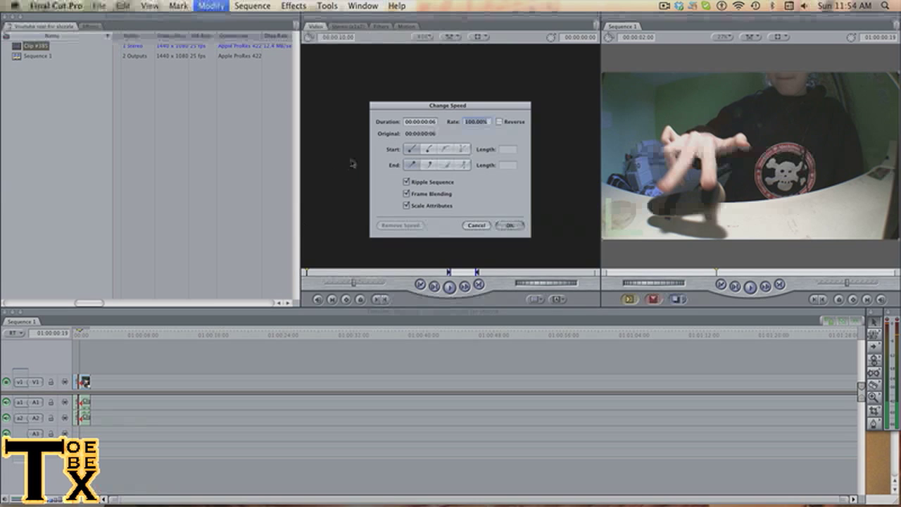
pyautogui.click(428, 150)
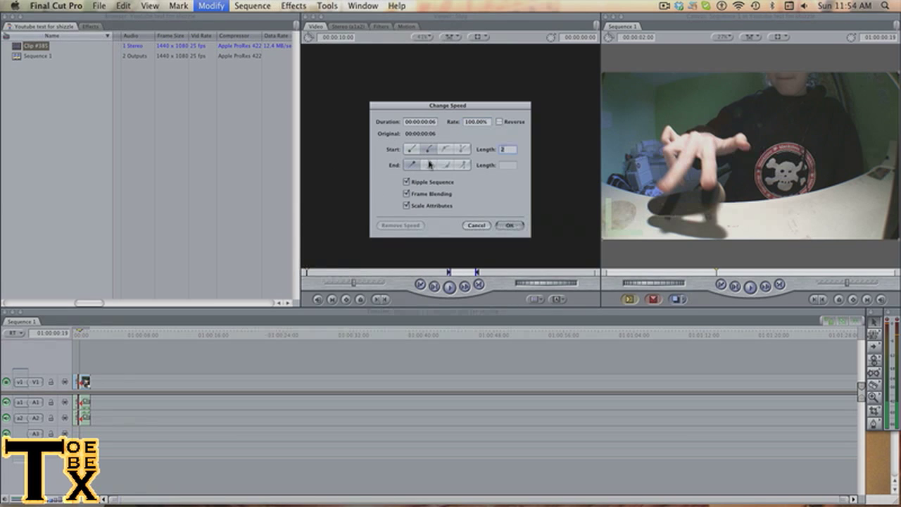
pyautogui.click(430, 165)
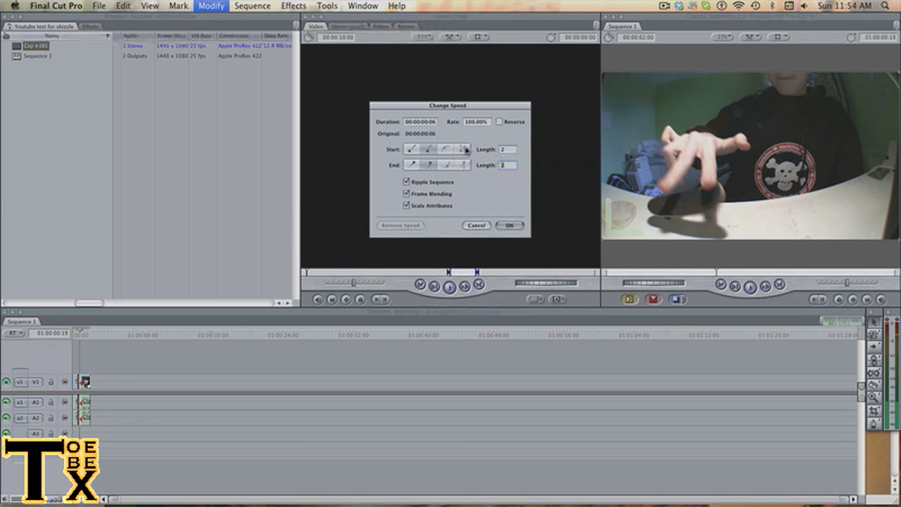
pyautogui.click(412, 148)
pyautogui.click(412, 164)
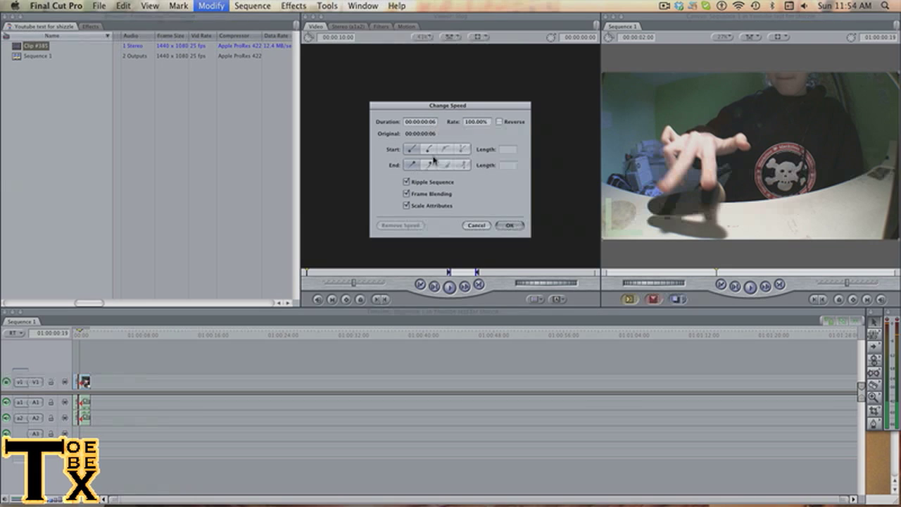
# Set the middle segment's speed rate to 50% and apply the speed change.
pyautogui.doubleClick(489, 122)
pyautogui.write('50')
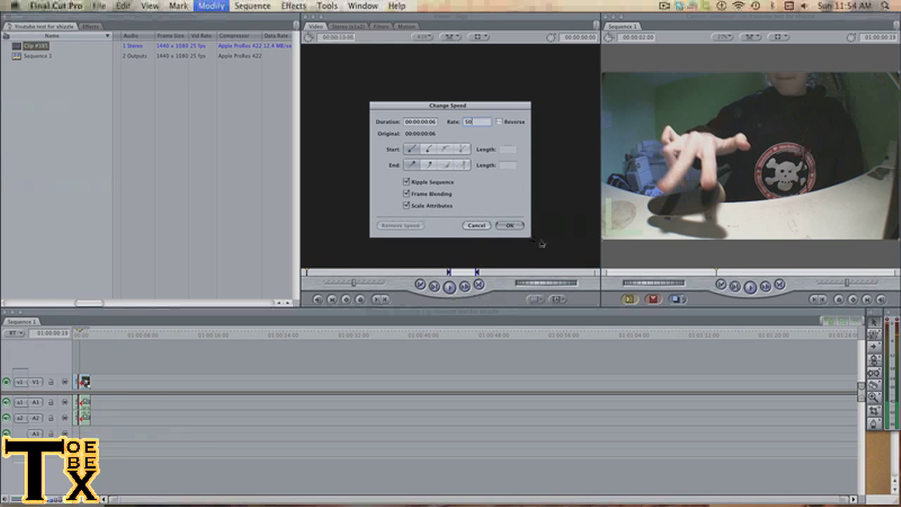
pyautogui.click(513, 226)
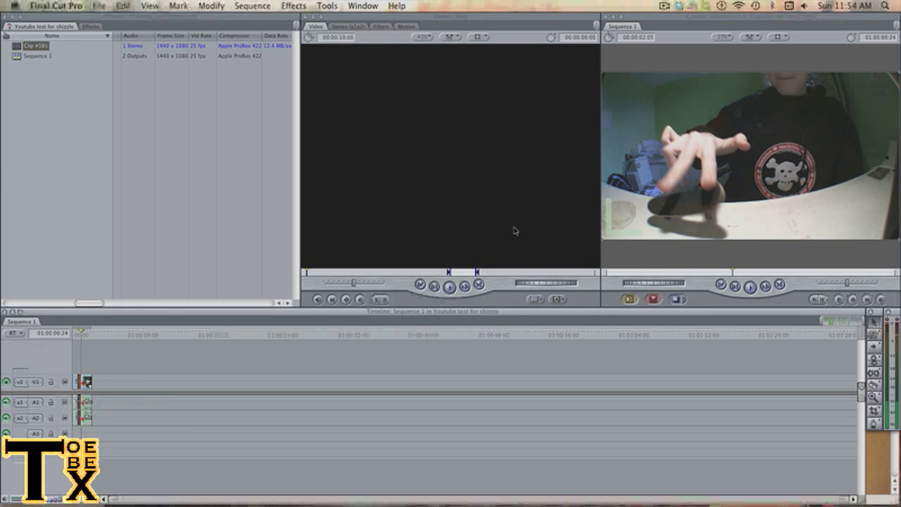
# Play Sequence 1 from its start to review the slowed middle segment.
pyautogui.click(70, 334)
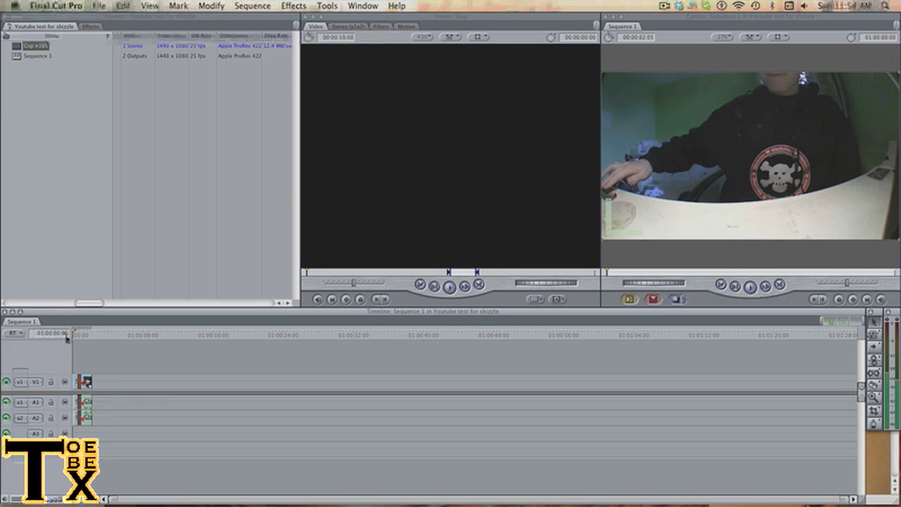
pyautogui.press('space')
pyautogui.moveTo(82, 332); pyautogui.dragTo(86, 333)
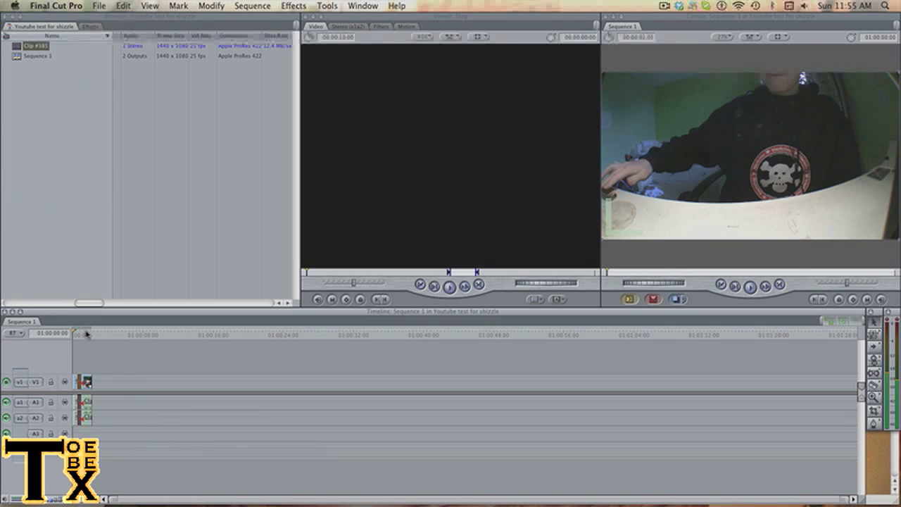
pyautogui.press('space')
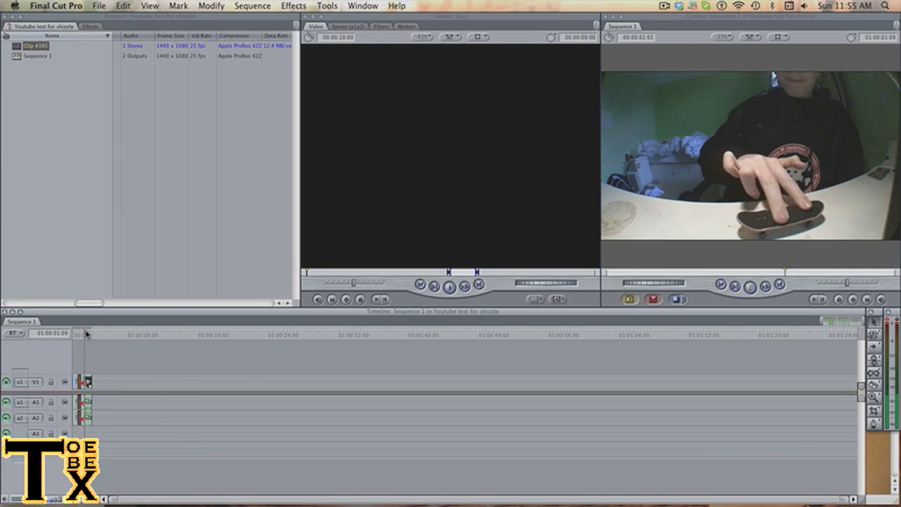
pyautogui.press('space')
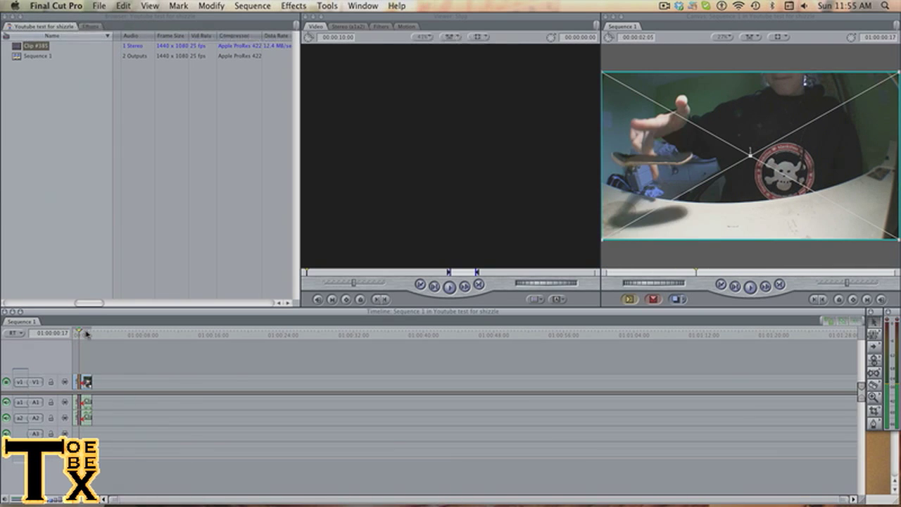
# Step frame by frame through the slowed segment, return to the sequence start and play Sequence 1 again.
pyautogui.press('Left')
pyautogui.press('Left')
pyautogui.press('Left')
pyautogui.press('Left')
pyautogui.press('Left')
pyautogui.press('Left')
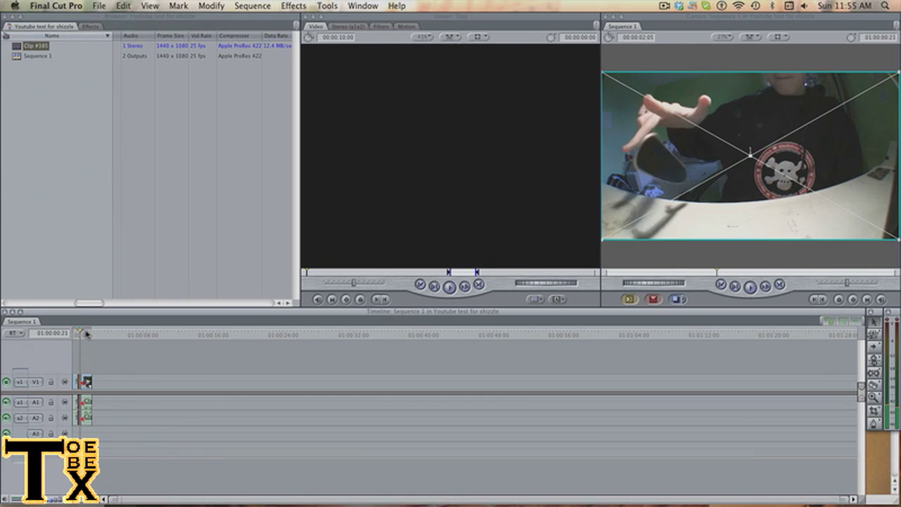
pyautogui.press('Left')
pyautogui.press('Left')
pyautogui.press('Left')
pyautogui.press('Left')
pyautogui.press('Left')
pyautogui.press('Left')
pyautogui.press('Left')
pyautogui.press('Left')
pyautogui.press('Left')
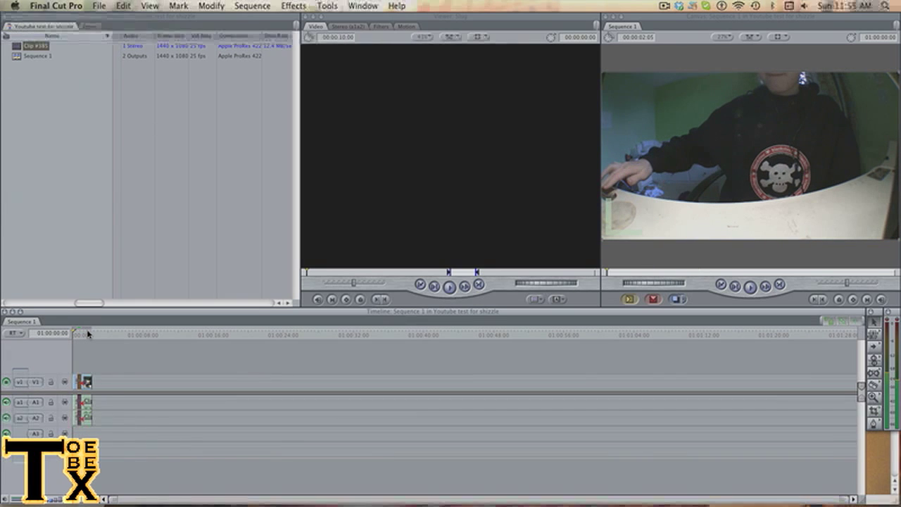
pyautogui.press('space')
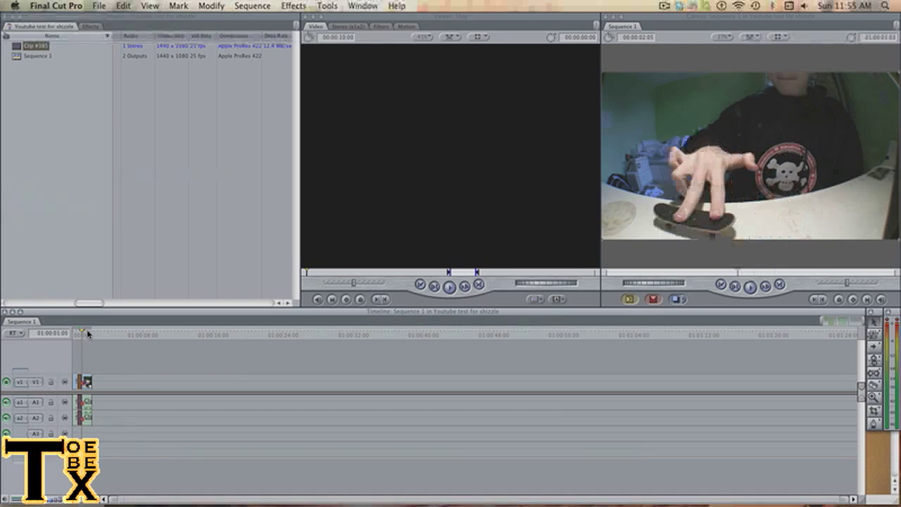
pyautogui.press('space')
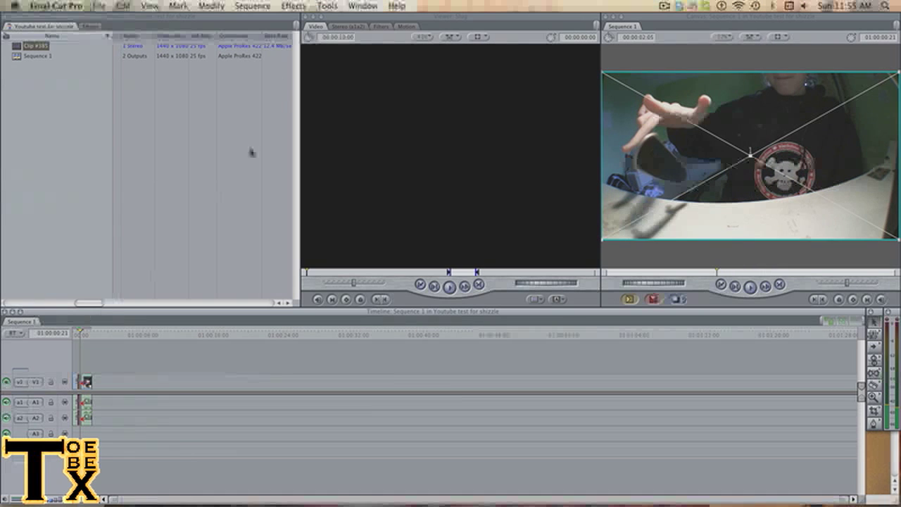
# Render all of Sequence 1, both video and audio.
pyautogui.click(267, 7)
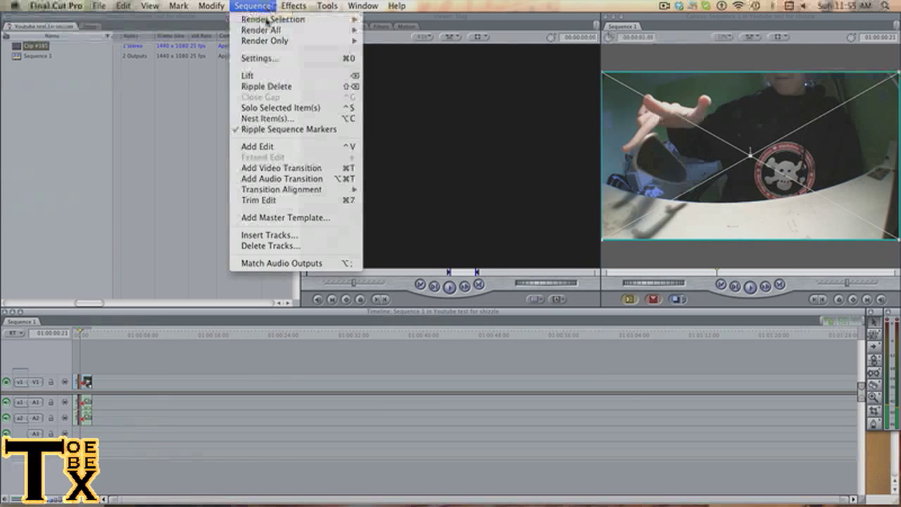
pyautogui.moveTo(270, 31)
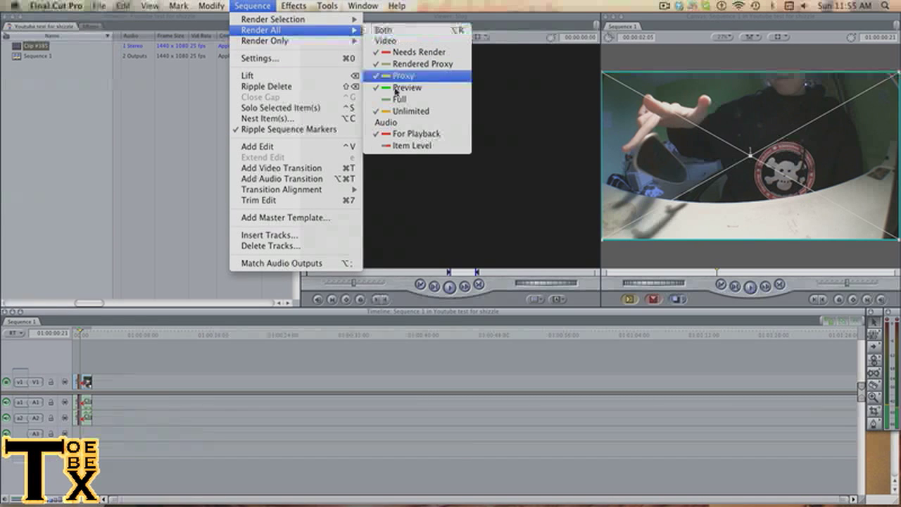
pyautogui.click(253, 364)
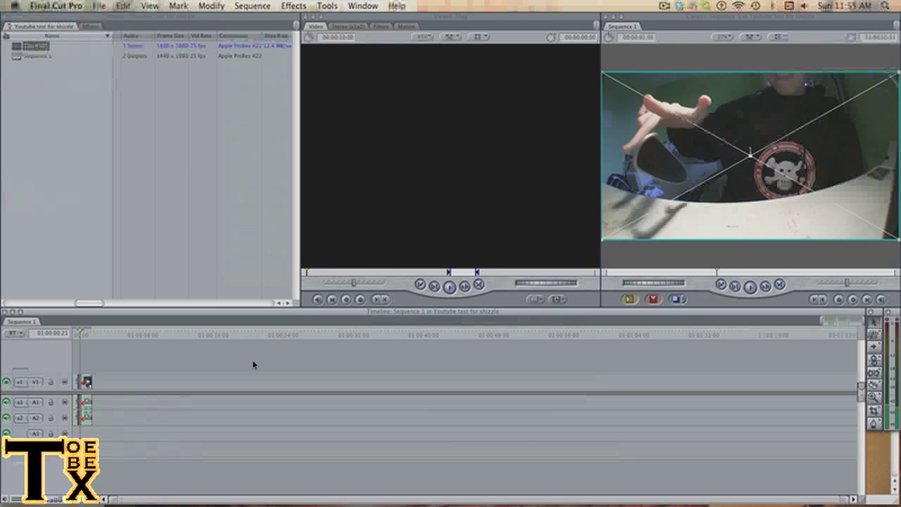
pyautogui.hotkey('alt', 'r')
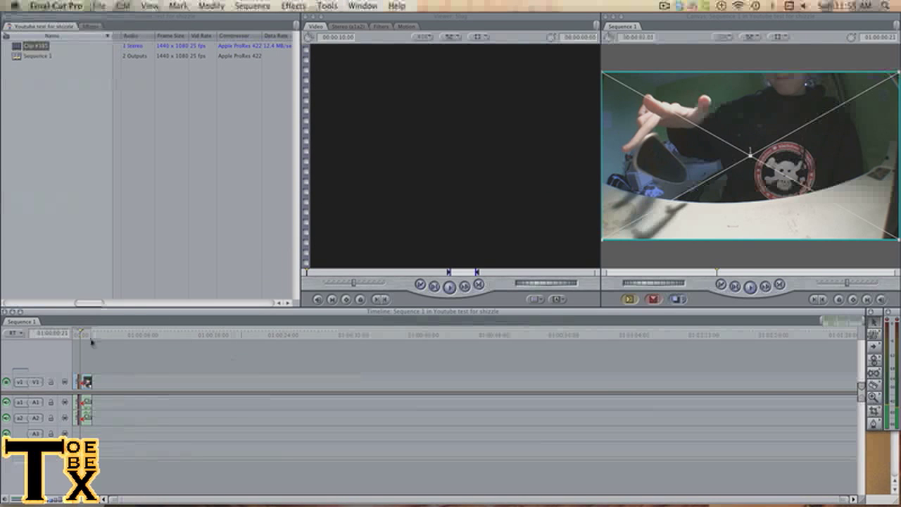
# Play the rendered sequence from its start twice, scrubbing over the slowed segment between the playbacks.
pyautogui.press('Home')
pyautogui.press('space')
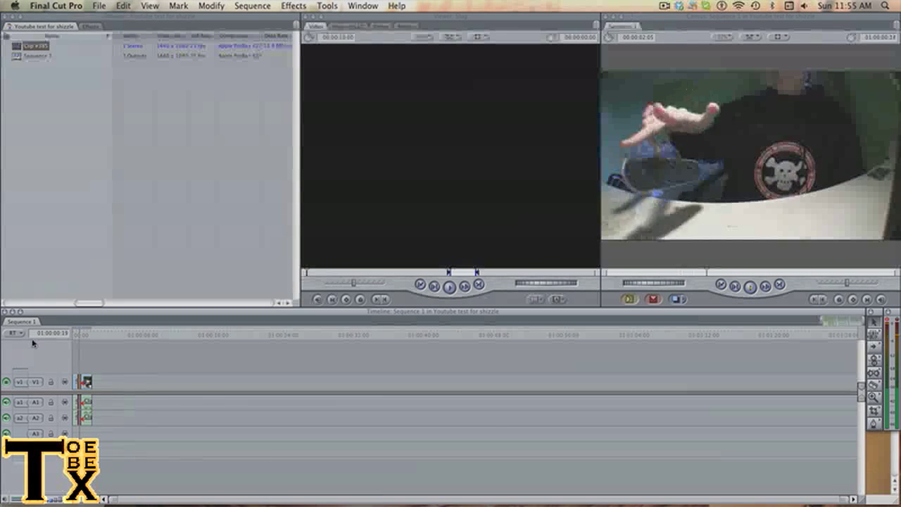
pyautogui.click(79, 336)
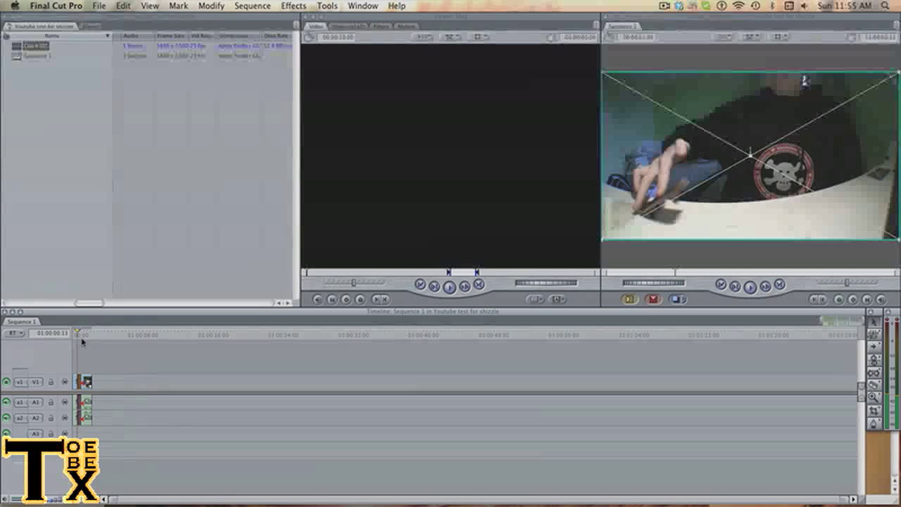
pyautogui.moveTo(82, 341); pyautogui.dragTo(39, 339)
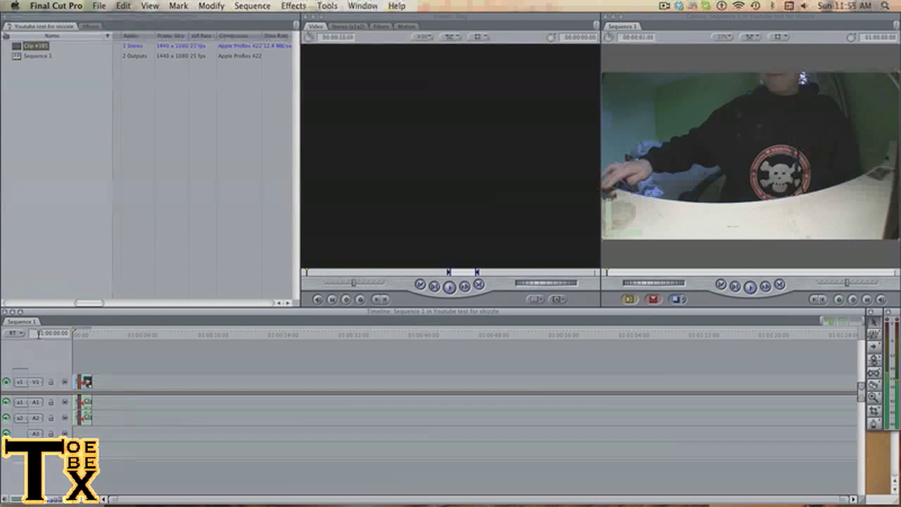
pyautogui.press('space')
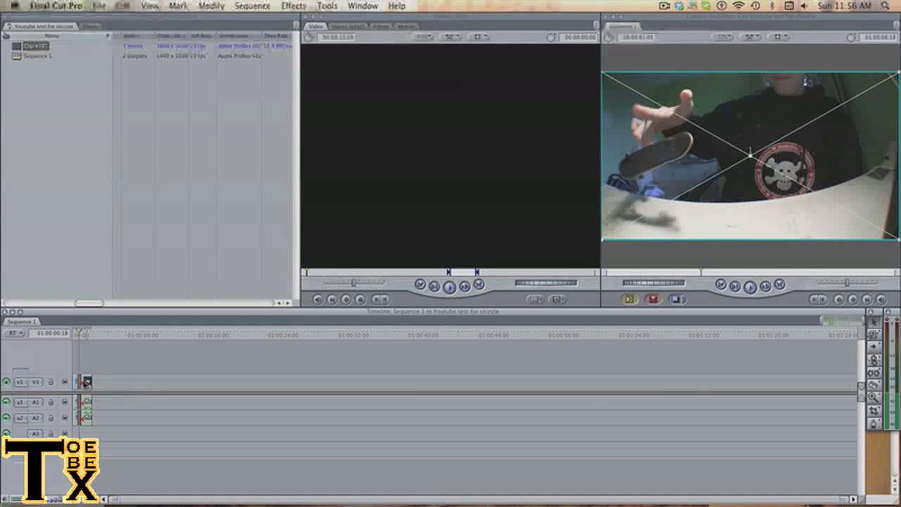
# Open the slowed middle segment's motion and speed settings and move the playhead to the start of that segment.
pyautogui.hotkey('shift', 'z')
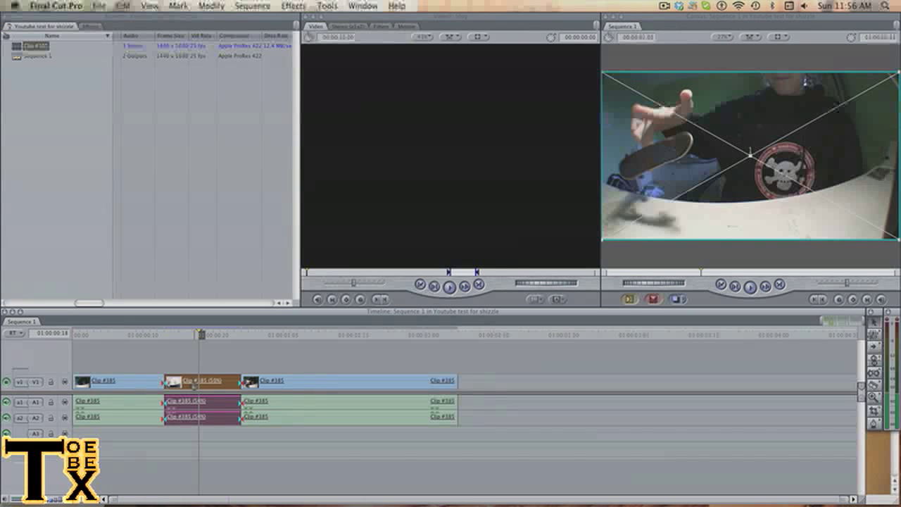
pyautogui.doubleClick(195, 384)
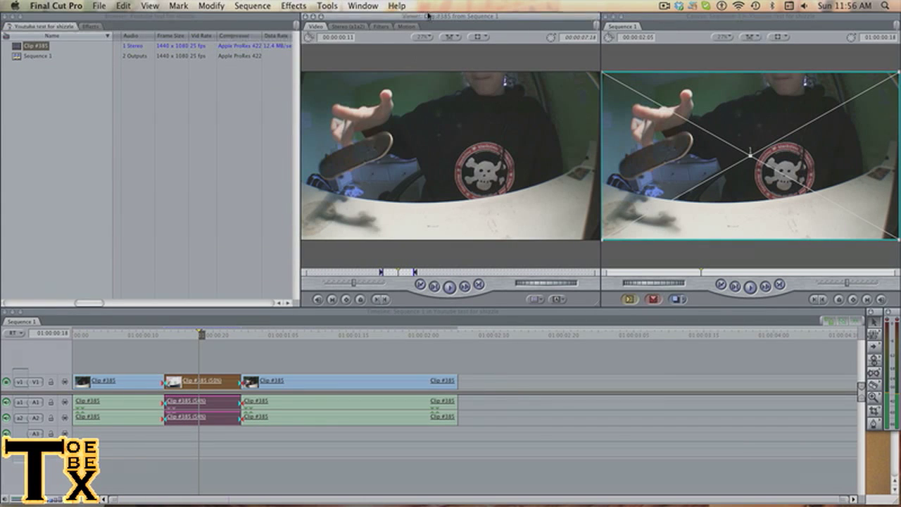
pyautogui.click(407, 26)
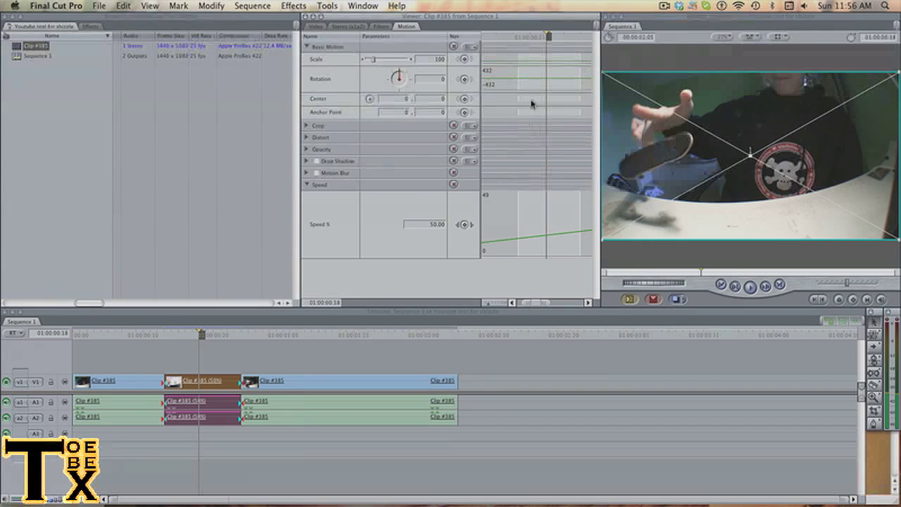
pyautogui.moveTo(548, 36); pyautogui.dragTo(520, 35)
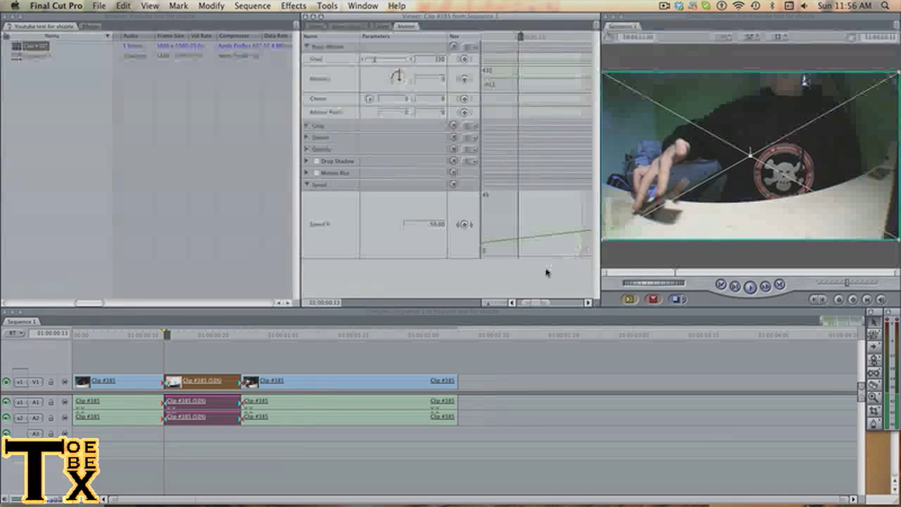
# Play Sequence 1 through the slowed segment, stop, deselect the segment and return the playhead to the sequence start.
pyautogui.click(30, 312)
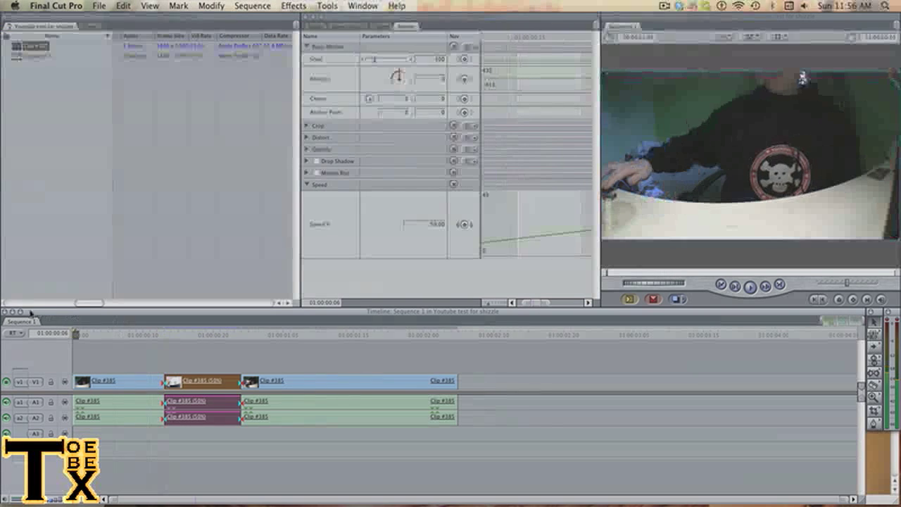
pyautogui.press('space')
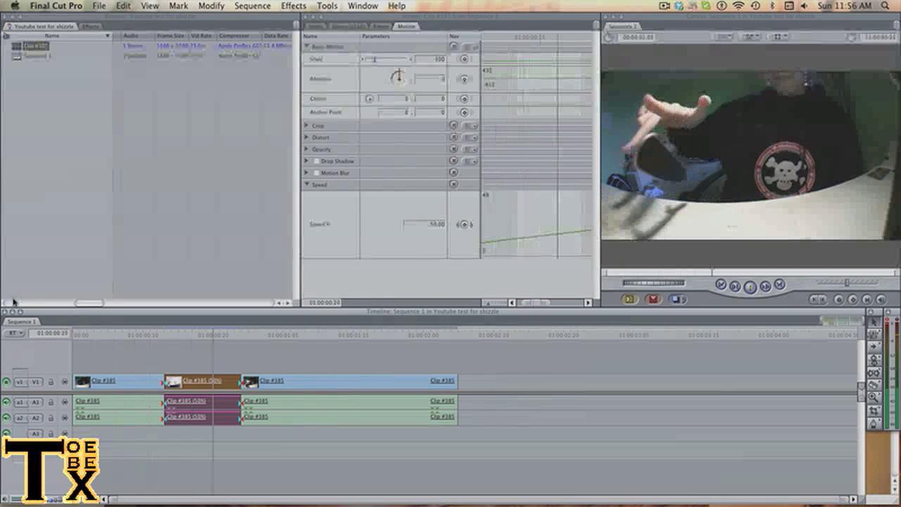
pyautogui.press('space')
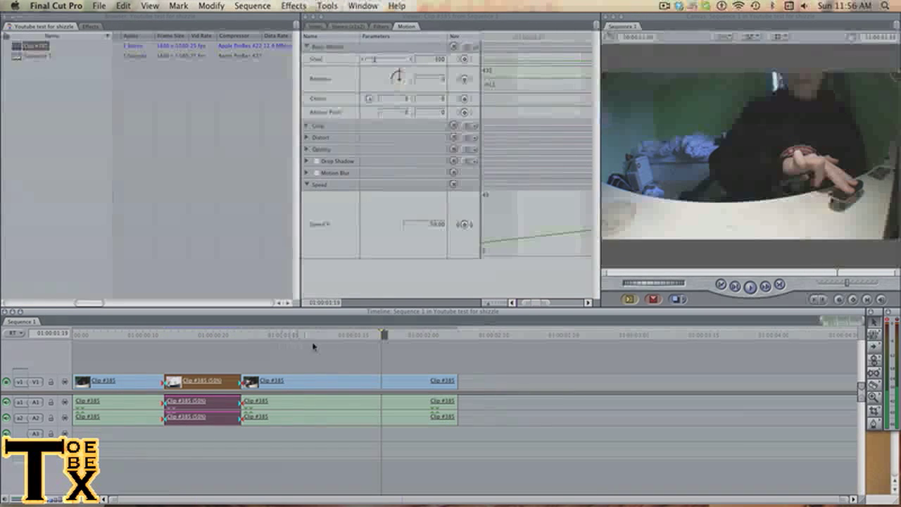
pyautogui.click(377, 343)
pyautogui.moveTo(410, 334); pyautogui.dragTo(15, 331)
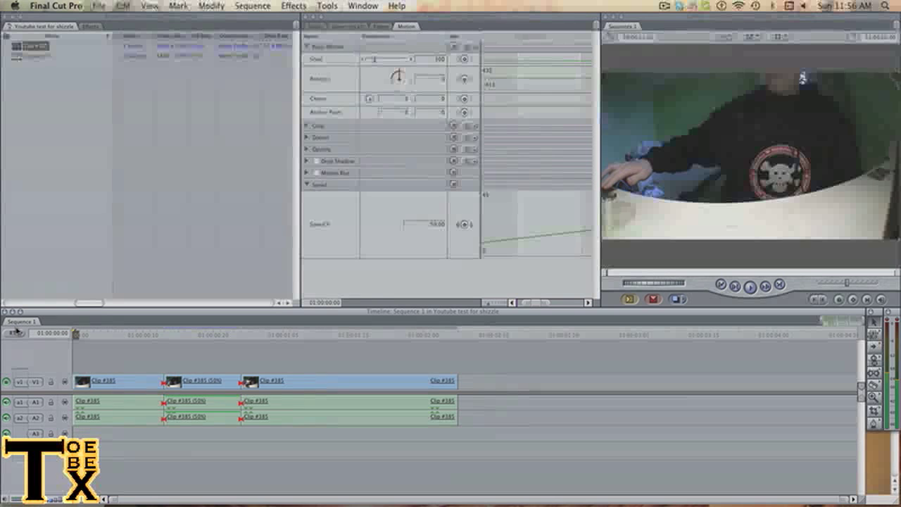
# Show the opened clip's video picture again and play Sequence 1 from its start.
pyautogui.click(312, 27)
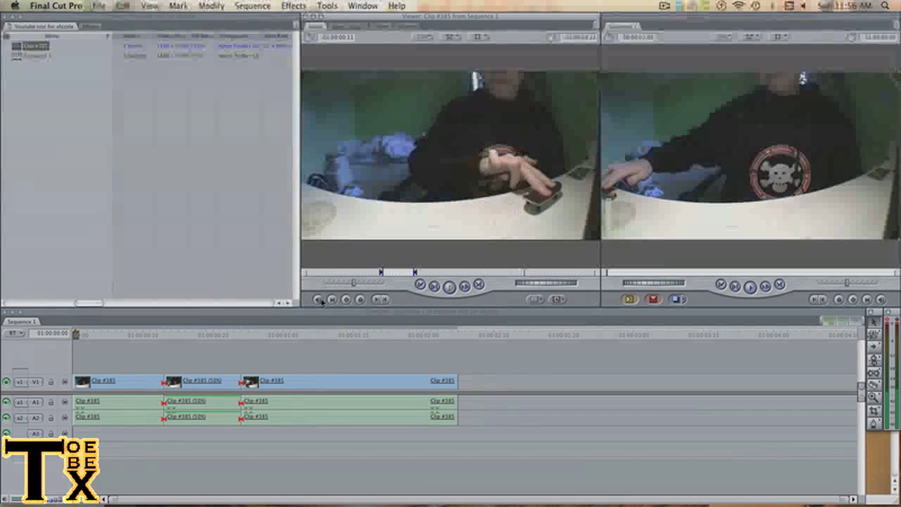
pyautogui.moveTo(389, 335); pyautogui.dragTo(19, 330)
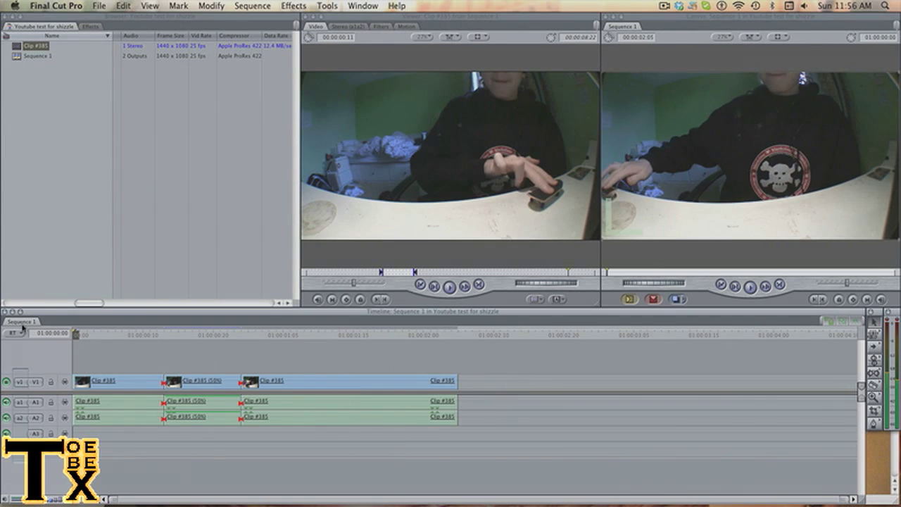
pyautogui.press('space')
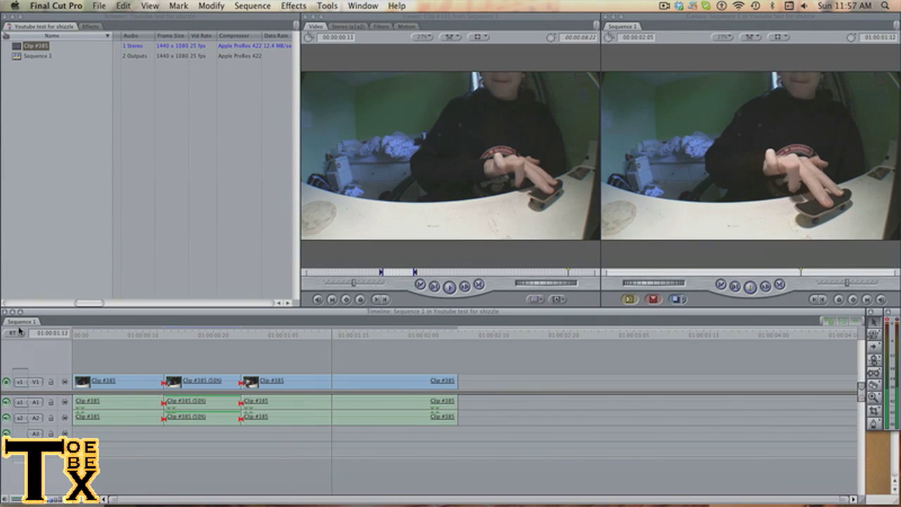